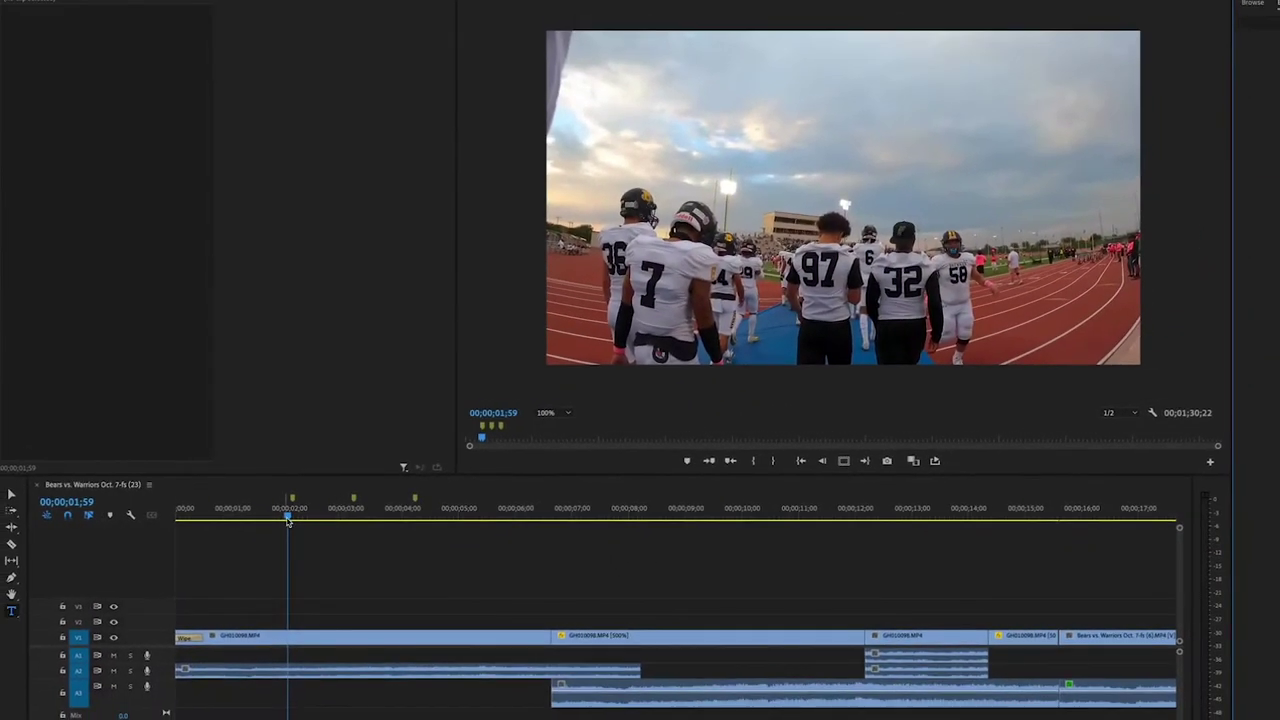
Draw a straight horizontal line across the sky with the Pen tool, starting its graphic at the first marker (00;00;02;04).
left_click_drag(287, 521, 290, 519)
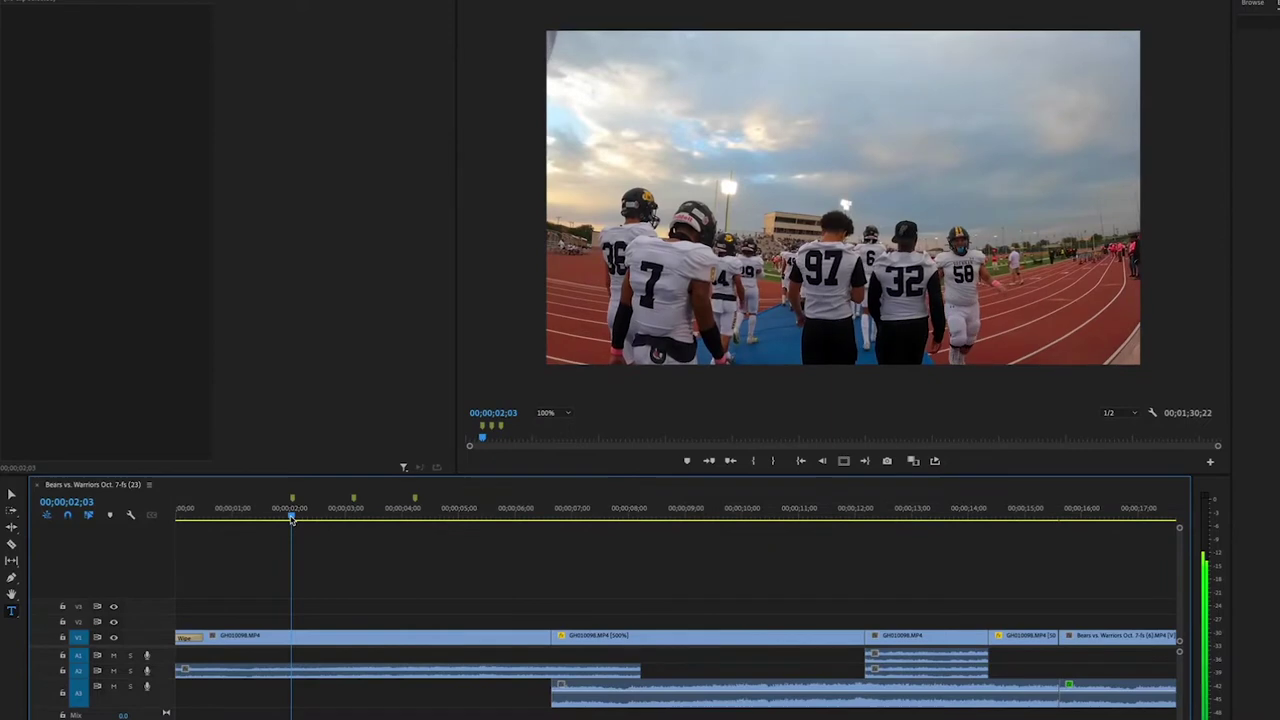
left_click(708, 464)
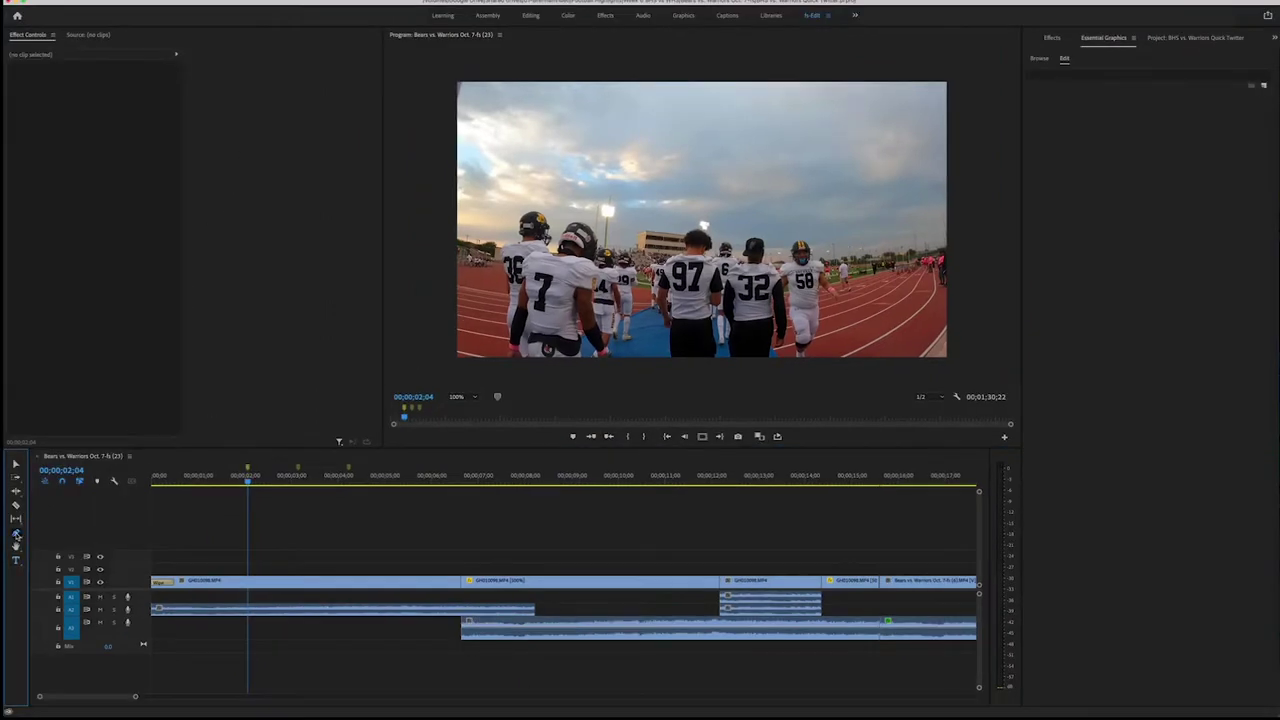
left_click(16, 534)
left_click(508, 172)
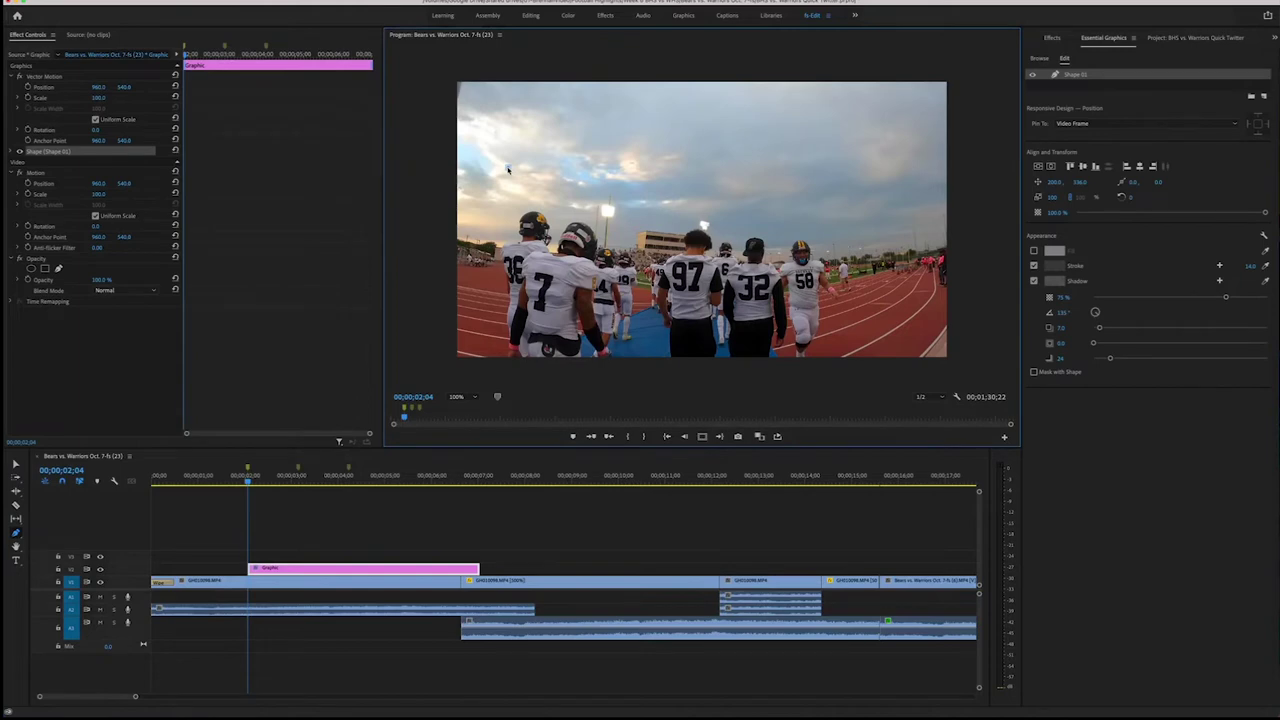
left_click(838, 176)
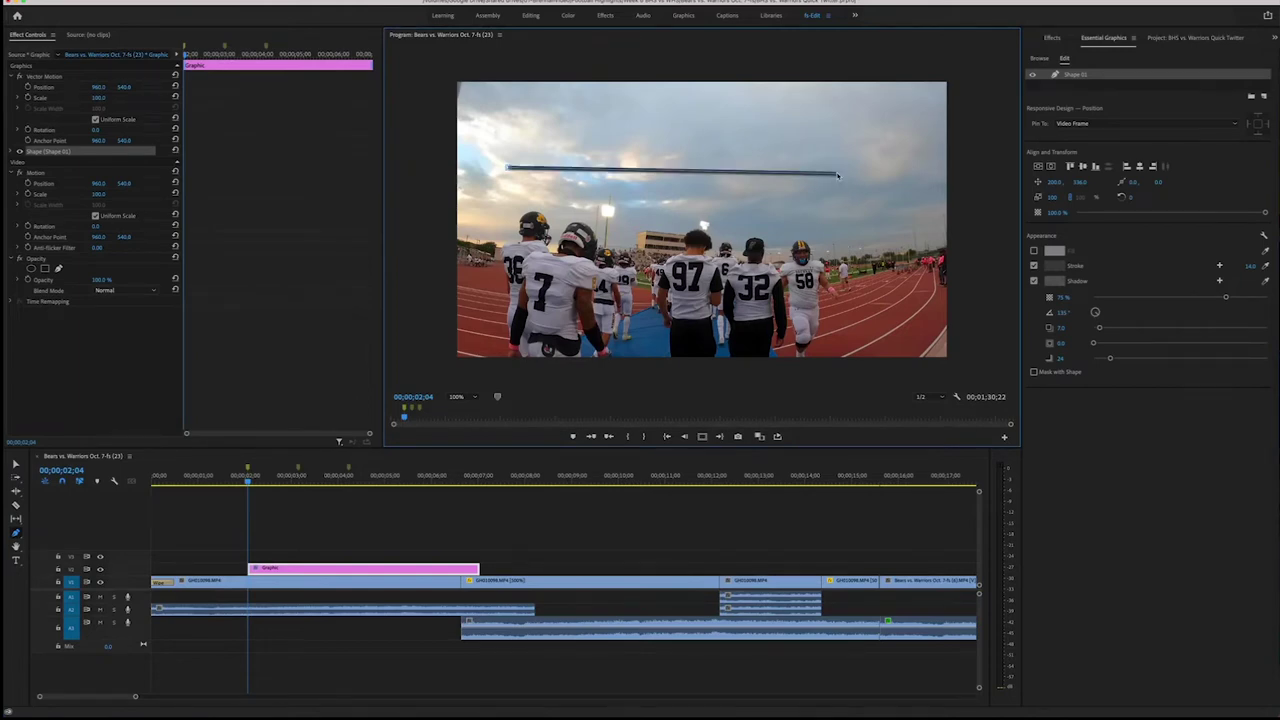
left_click_drag(838, 176, 838, 171)
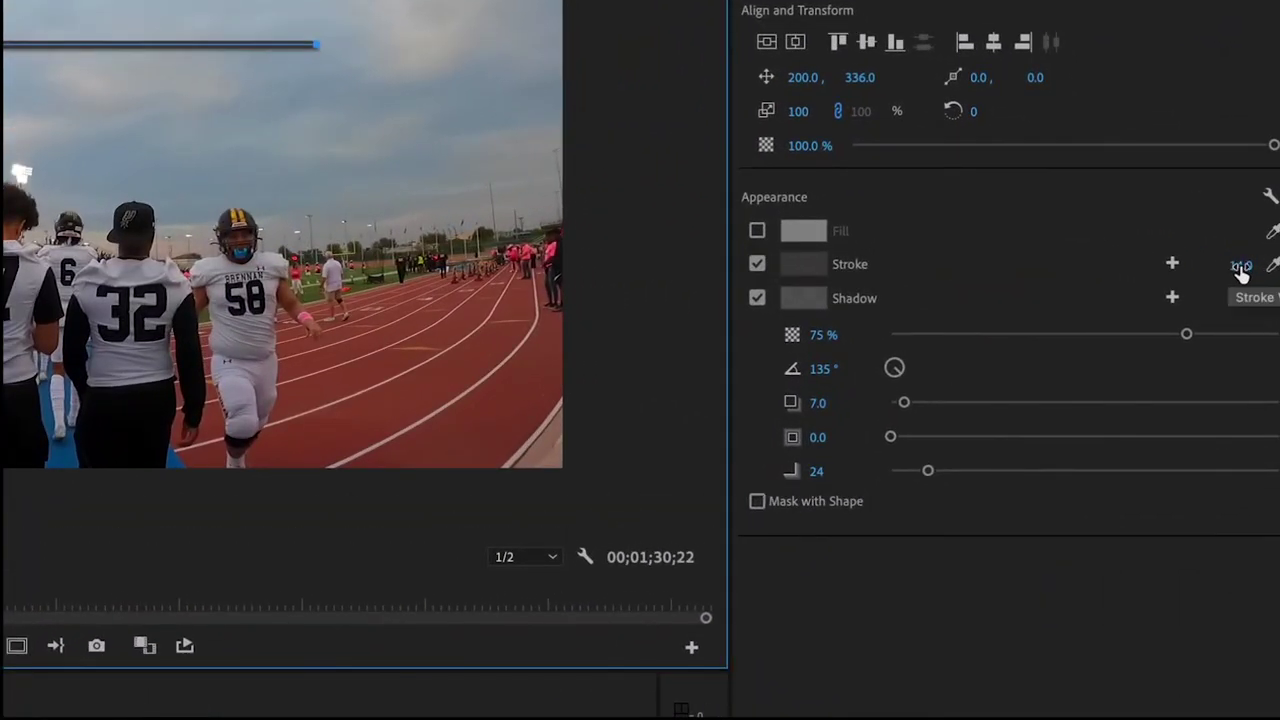
Set the line's stroke width to 7.0 and move its anchor point to the middle of the line.
left_click(1240, 266)
left_click_drag(1240, 266, 1235, 266)
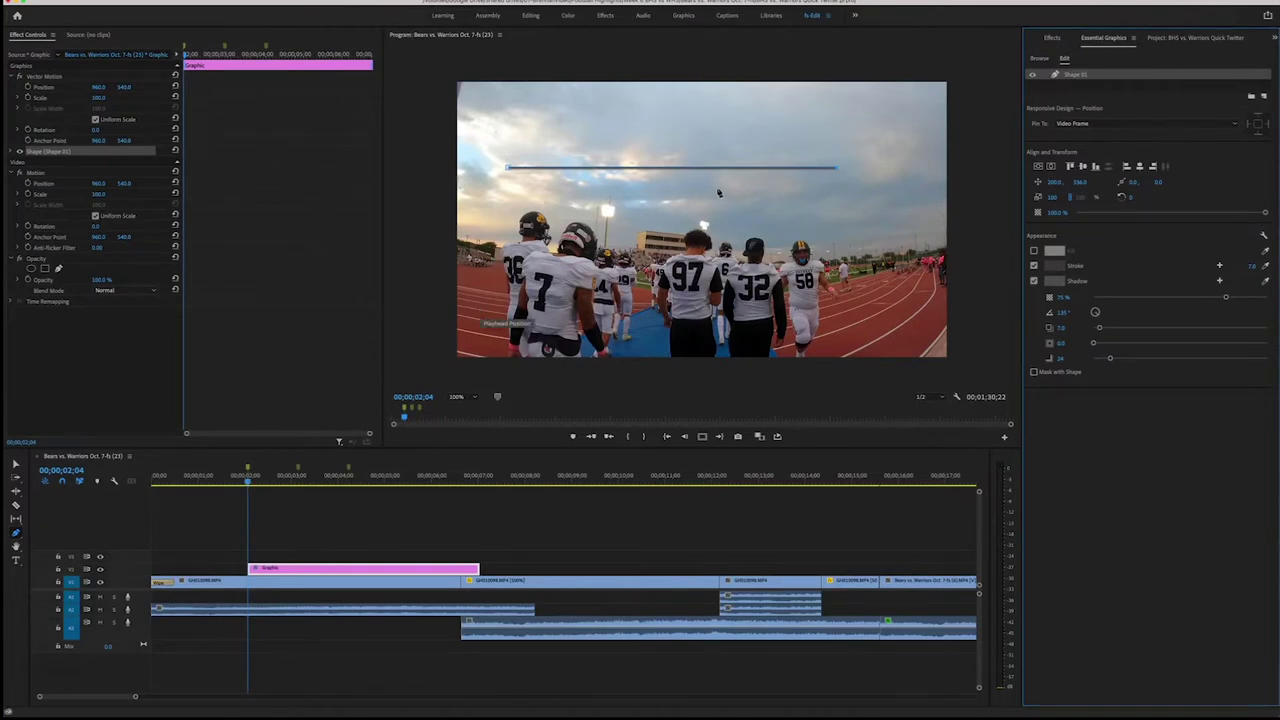
key("v")
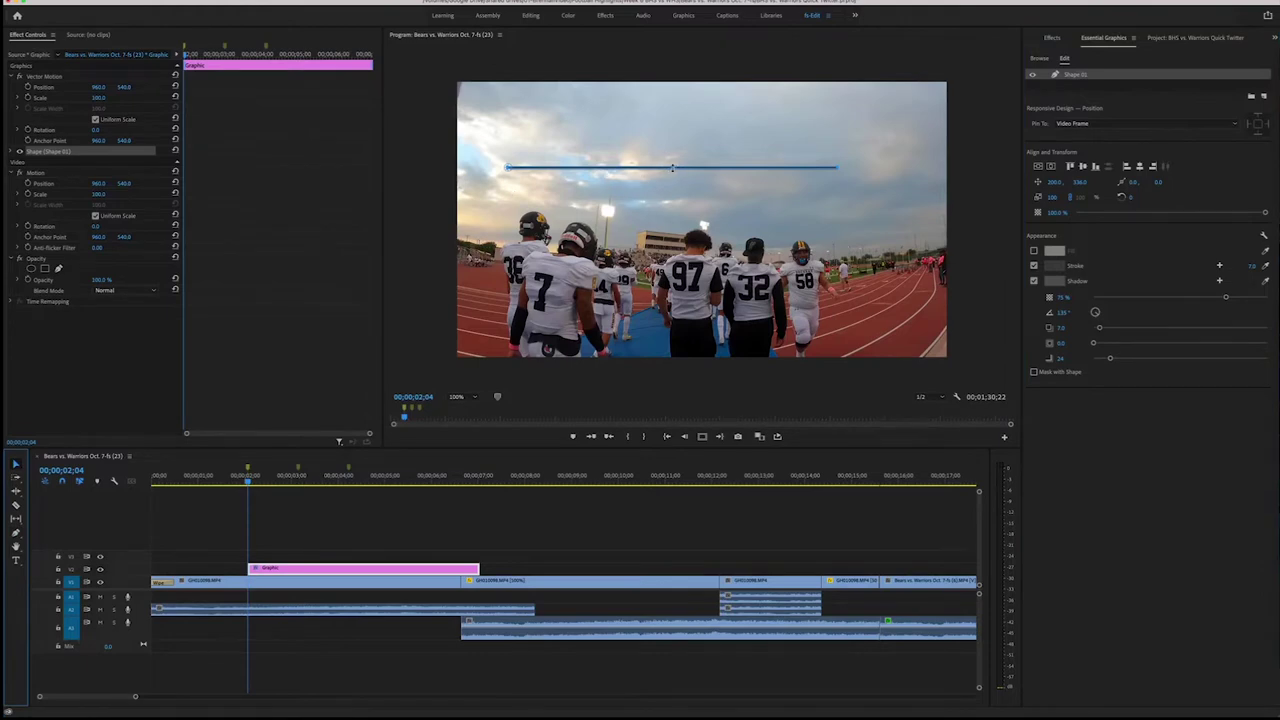
left_click(509, 172)
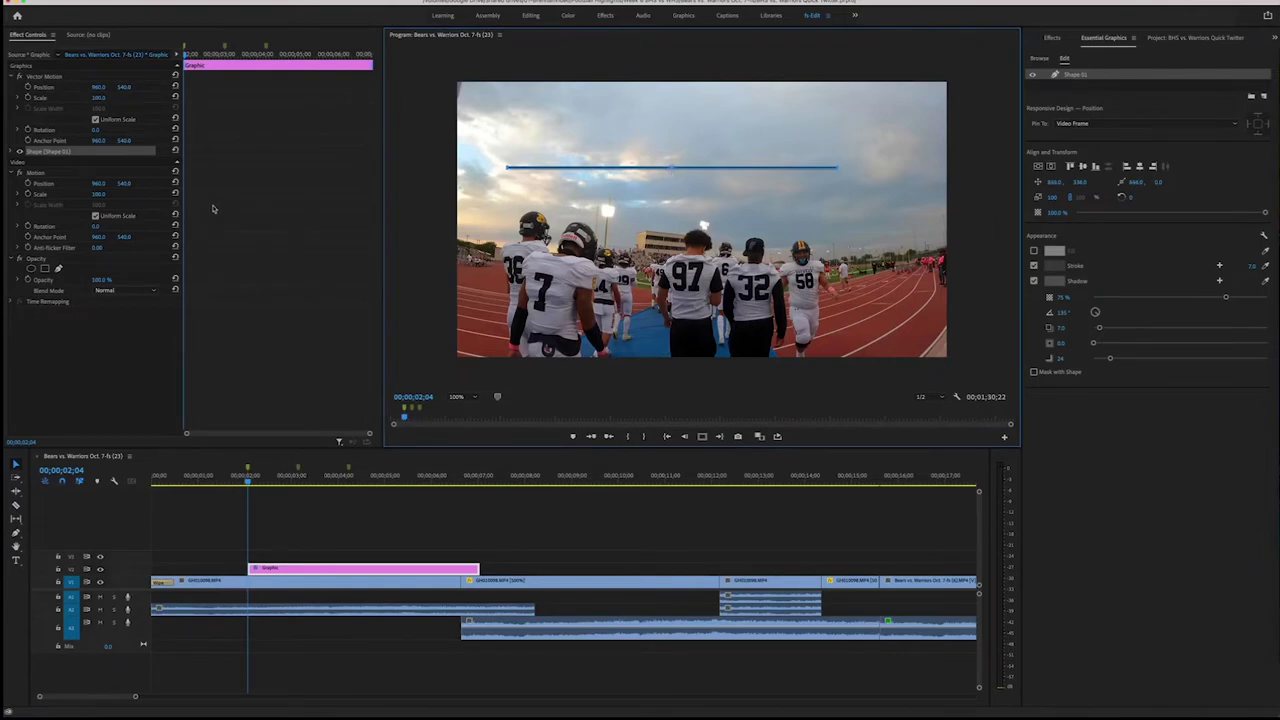
Rename the shape layer as Line.
double_click(1076, 75)
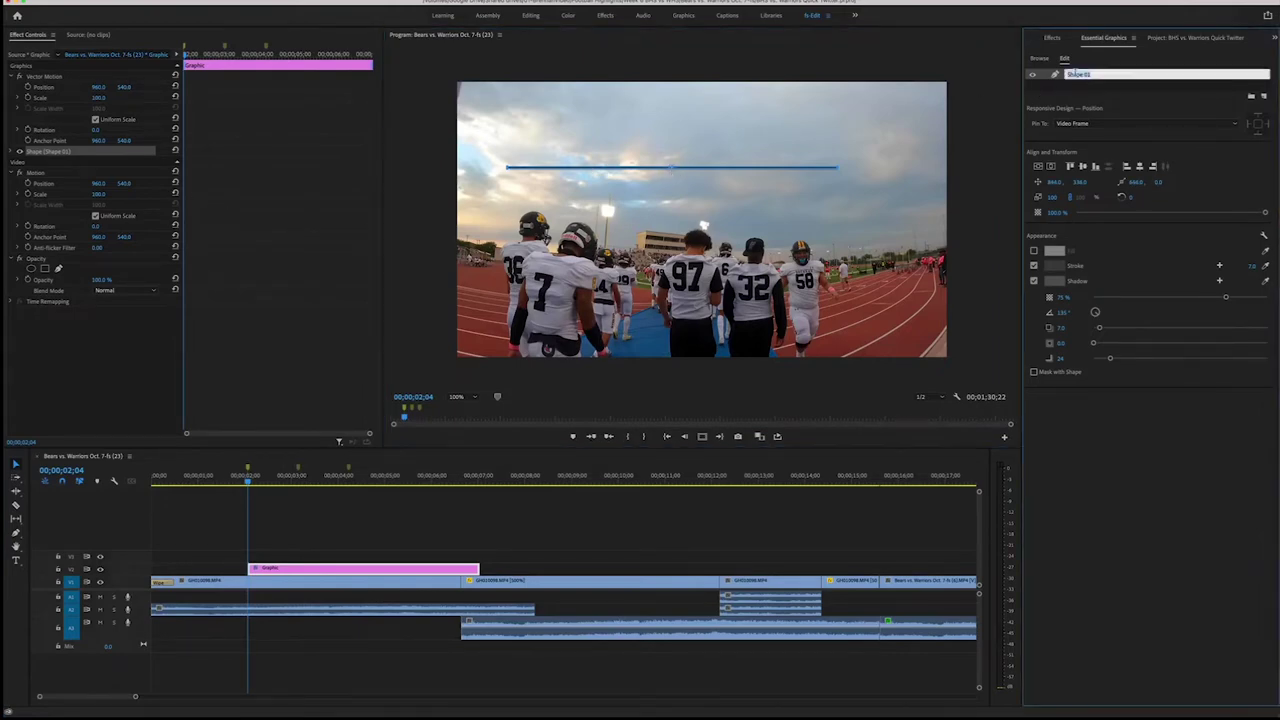
type("Line")
left_click(43, 155)
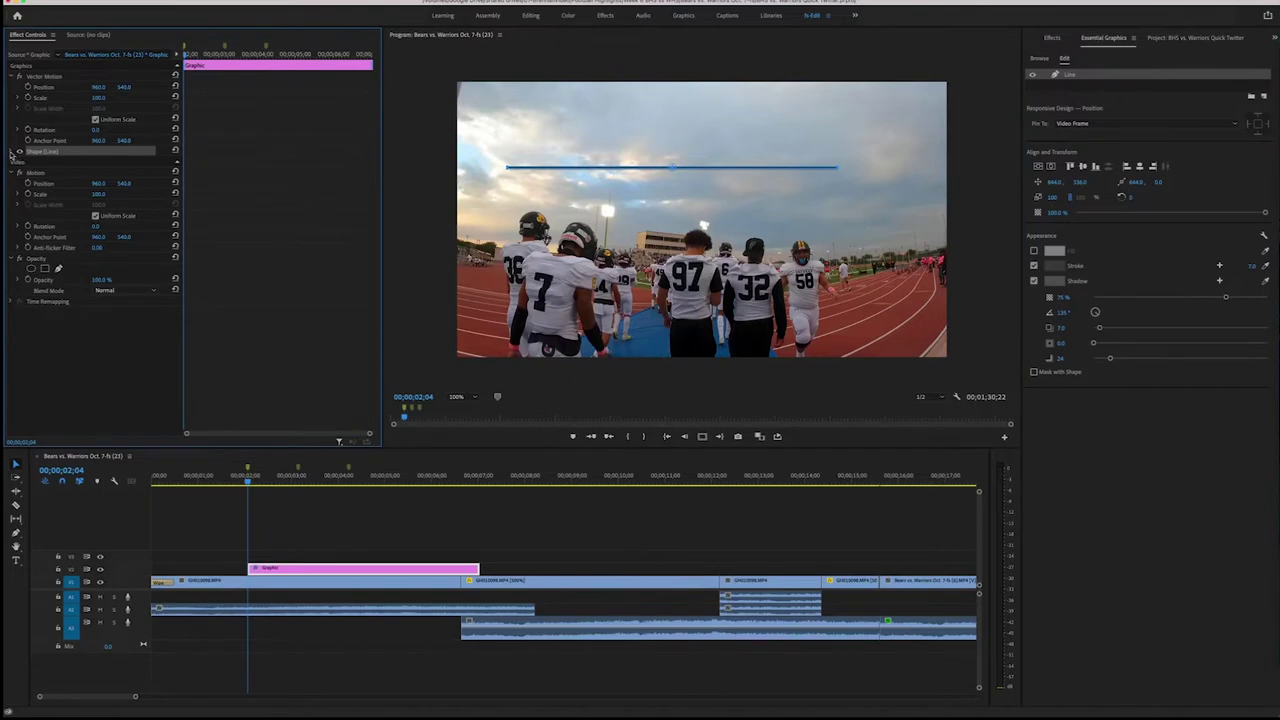
Turn off uniform scaling for the line shape and keyframe its horizontal scale at 0 on the first marker.
left_click(13, 152)
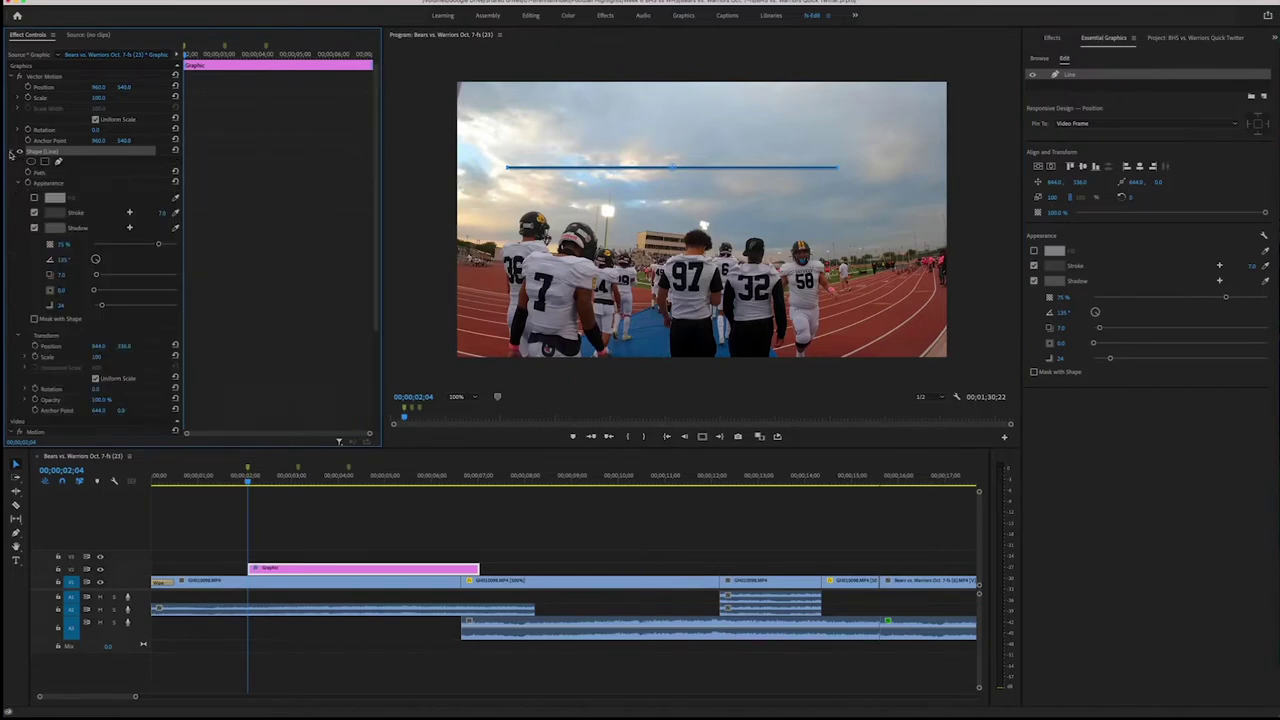
left_click(12, 152)
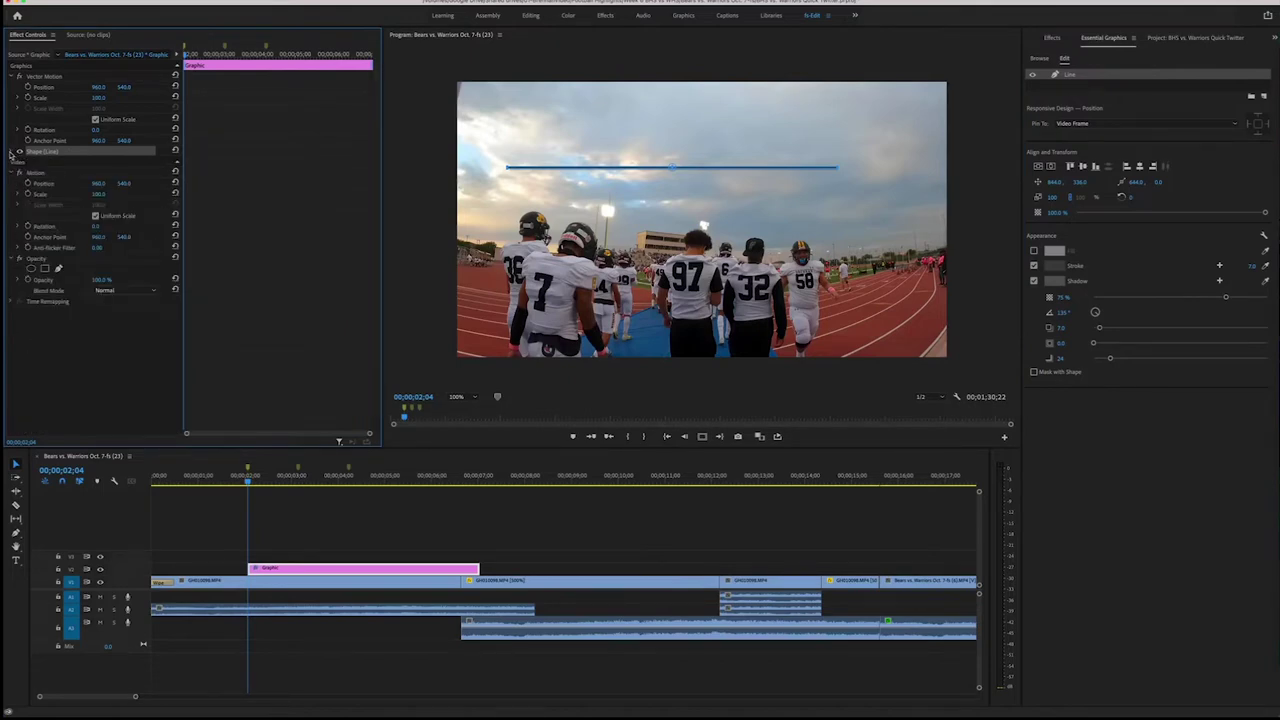
left_click(12, 152)
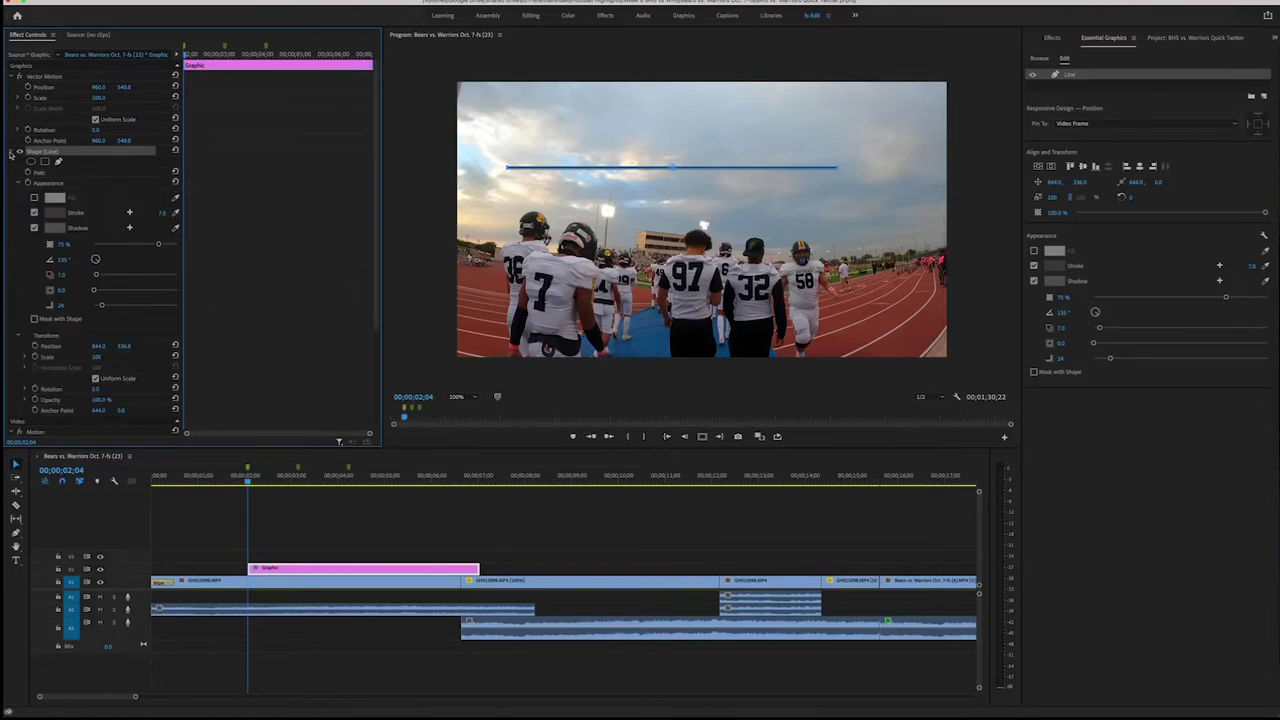
left_click(25, 360)
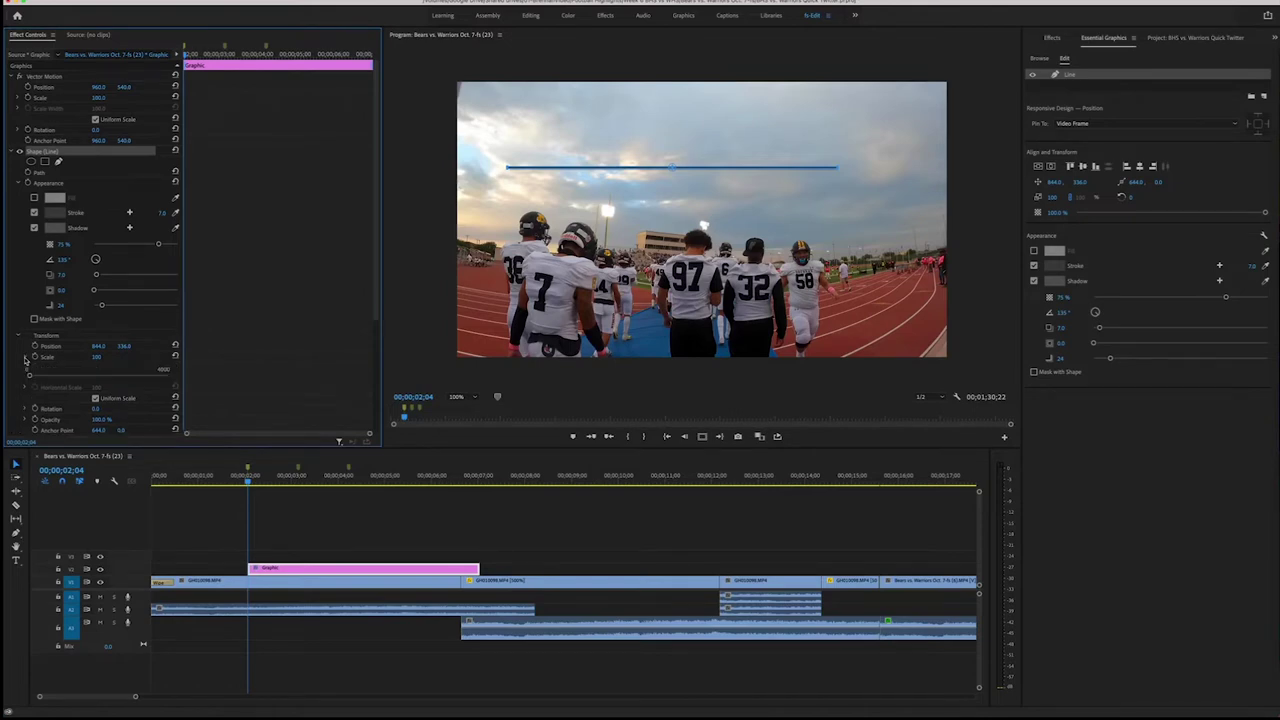
left_click(96, 398)
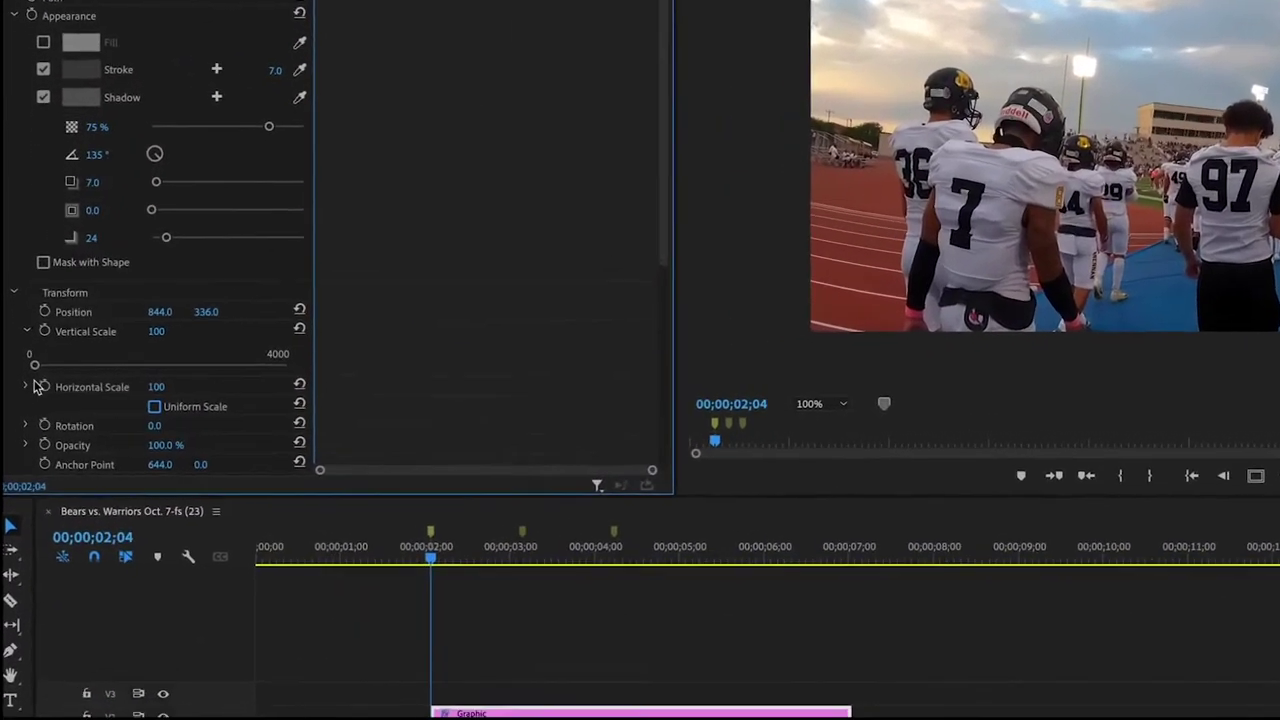
left_click(46, 389)
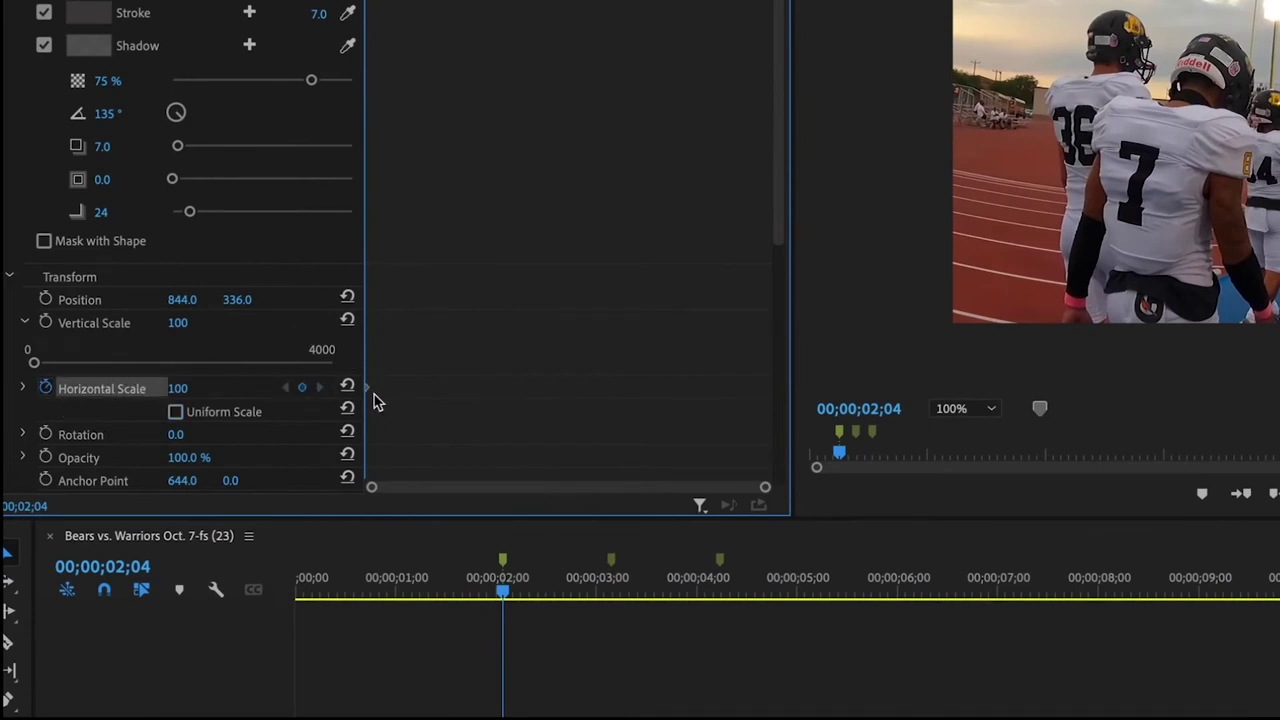
left_click(185, 388)
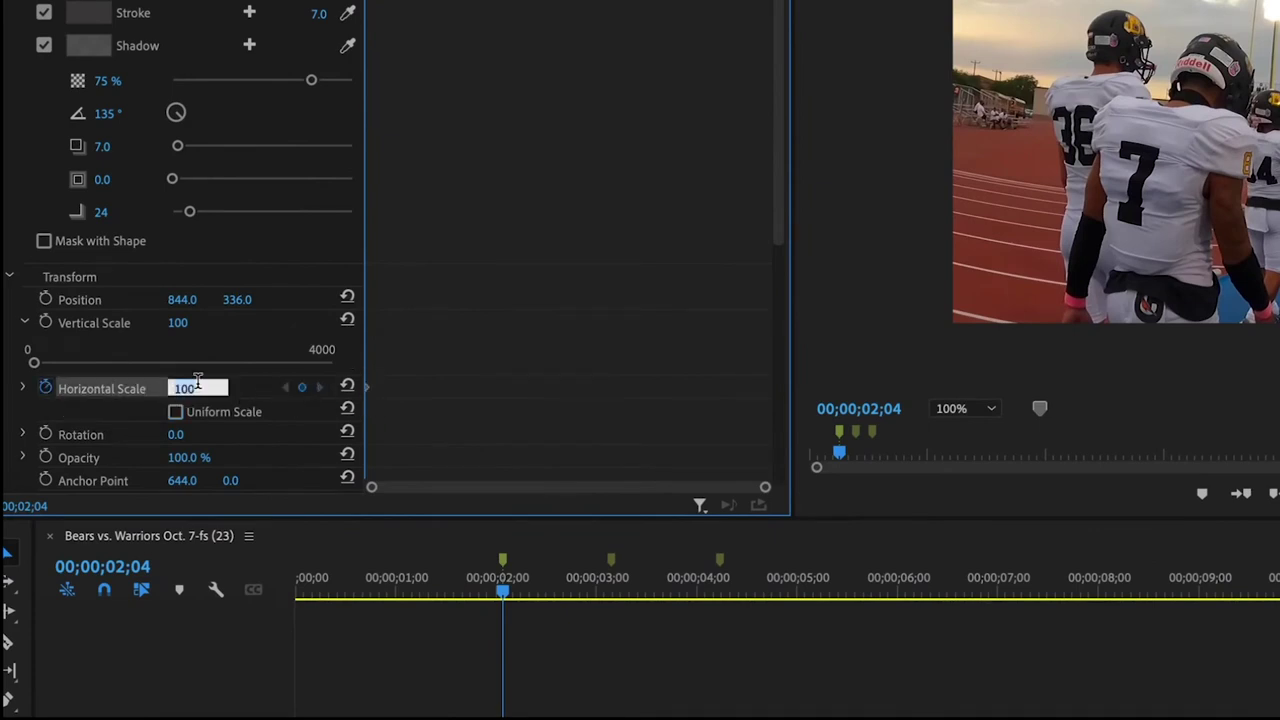
type("0")
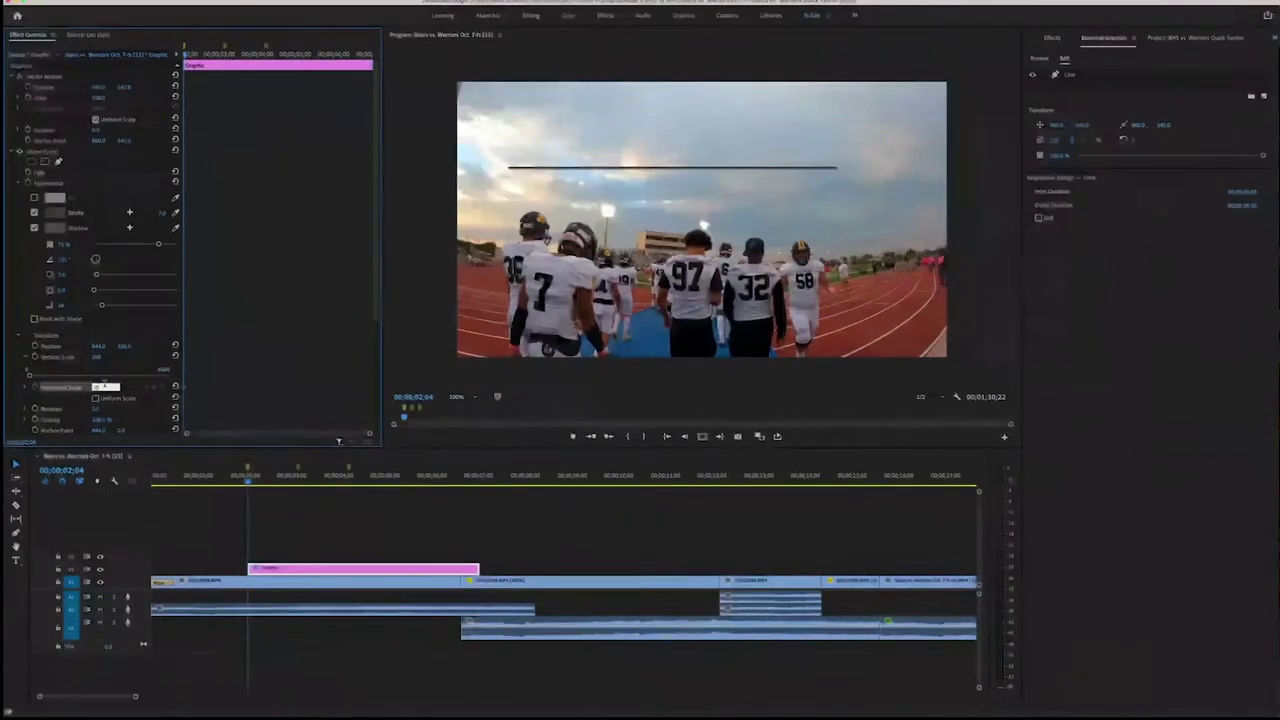
Add a horizontal scale keyframe of 100 for the line at the second marker (00;00;03;09).
left_click_drag(248, 484, 290, 484)
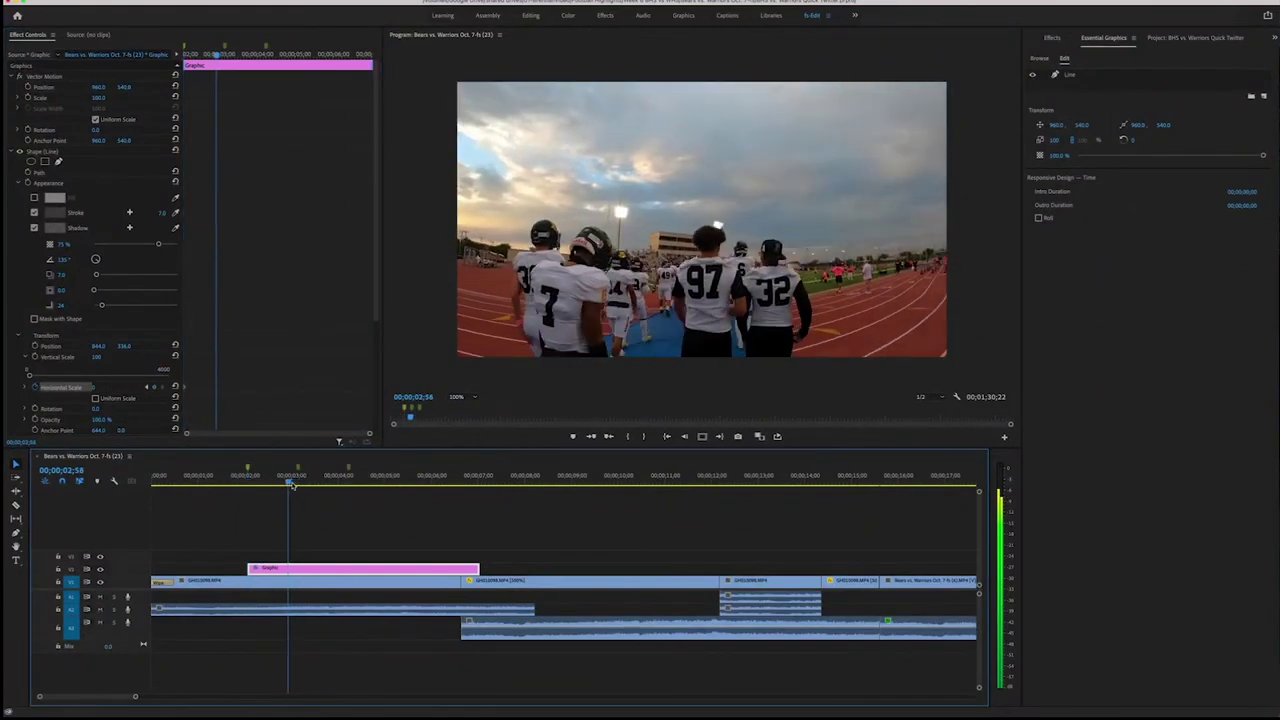
left_click(592, 437)
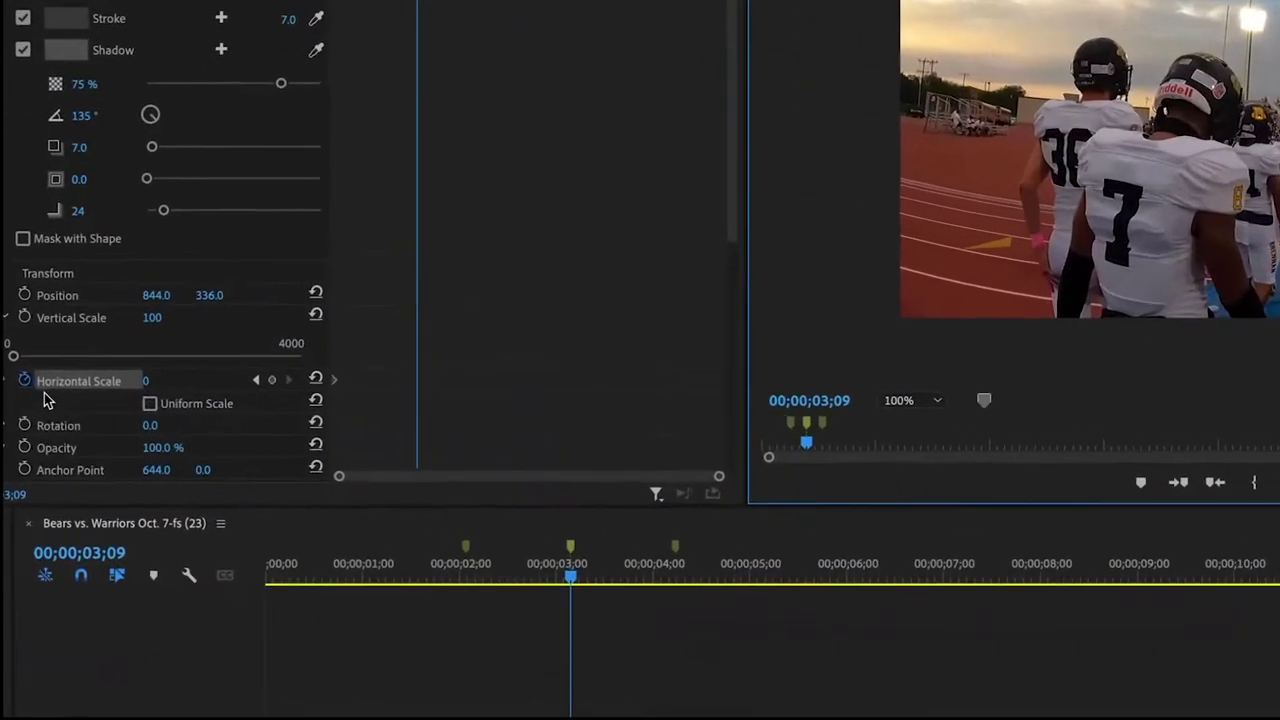
left_click(20, 375)
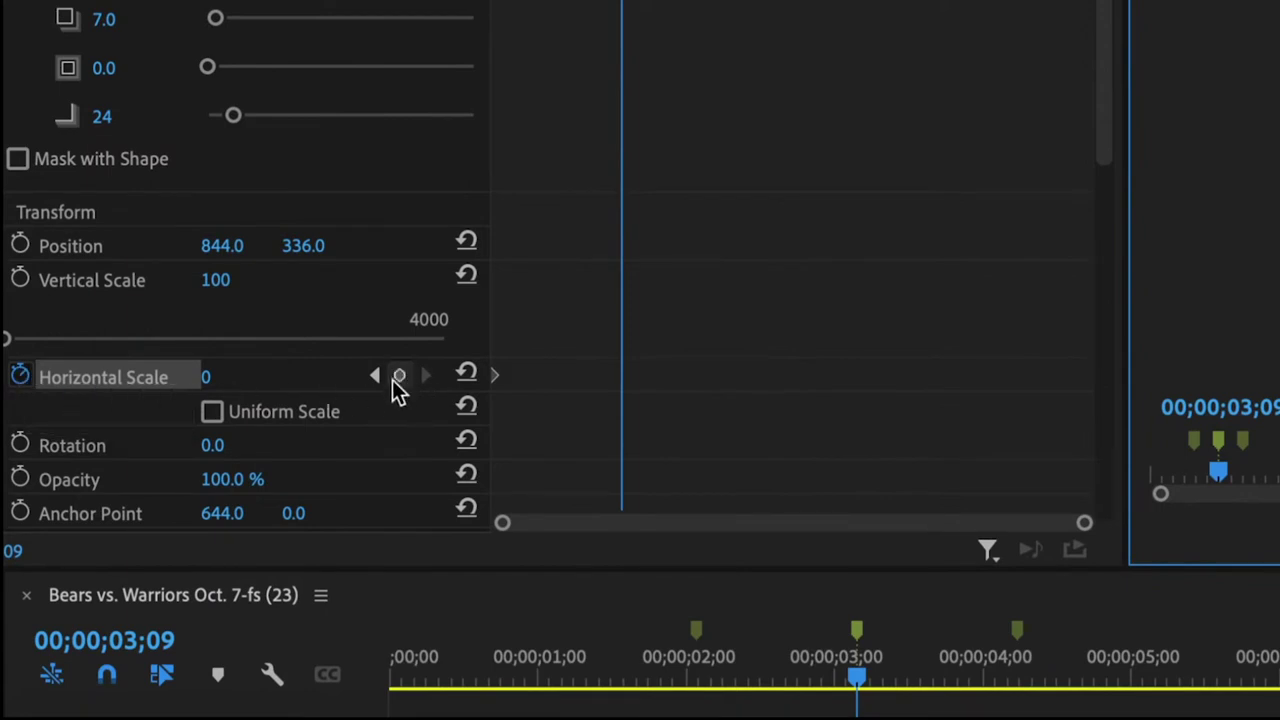
scroll(402, 374, "down", 1)
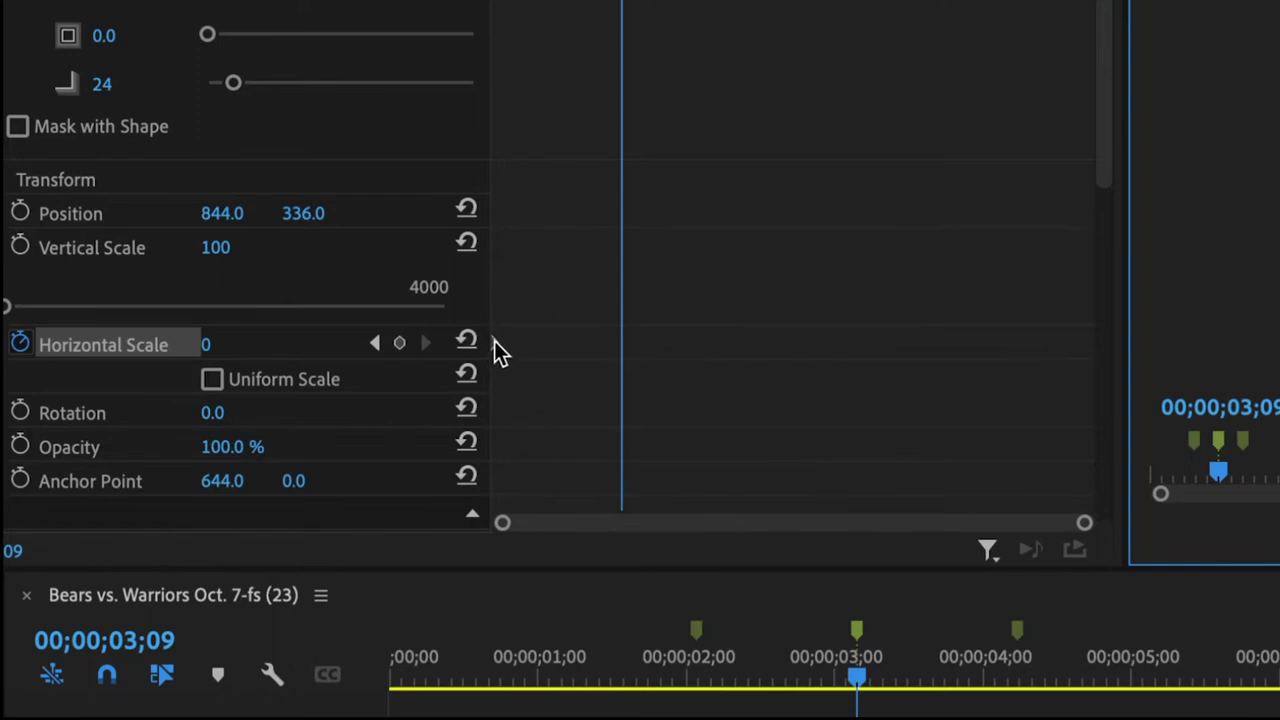
left_click(401, 342)
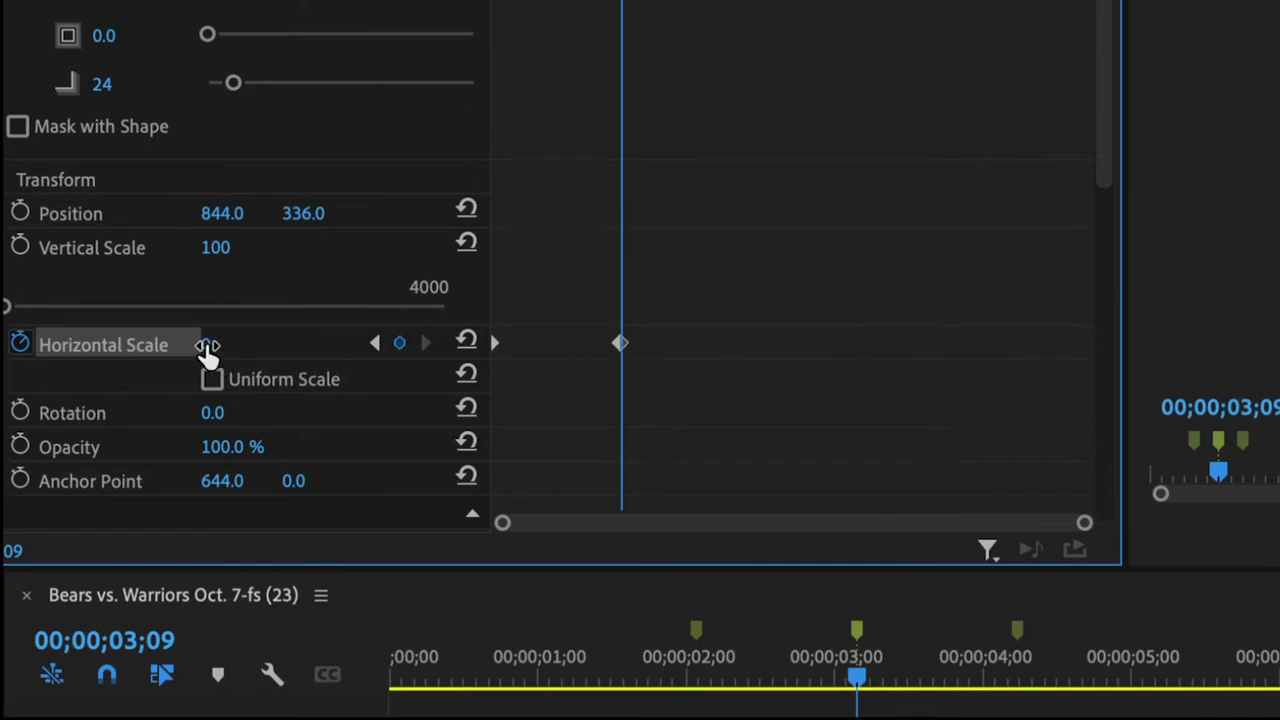
left_click(245, 334)
type("100")
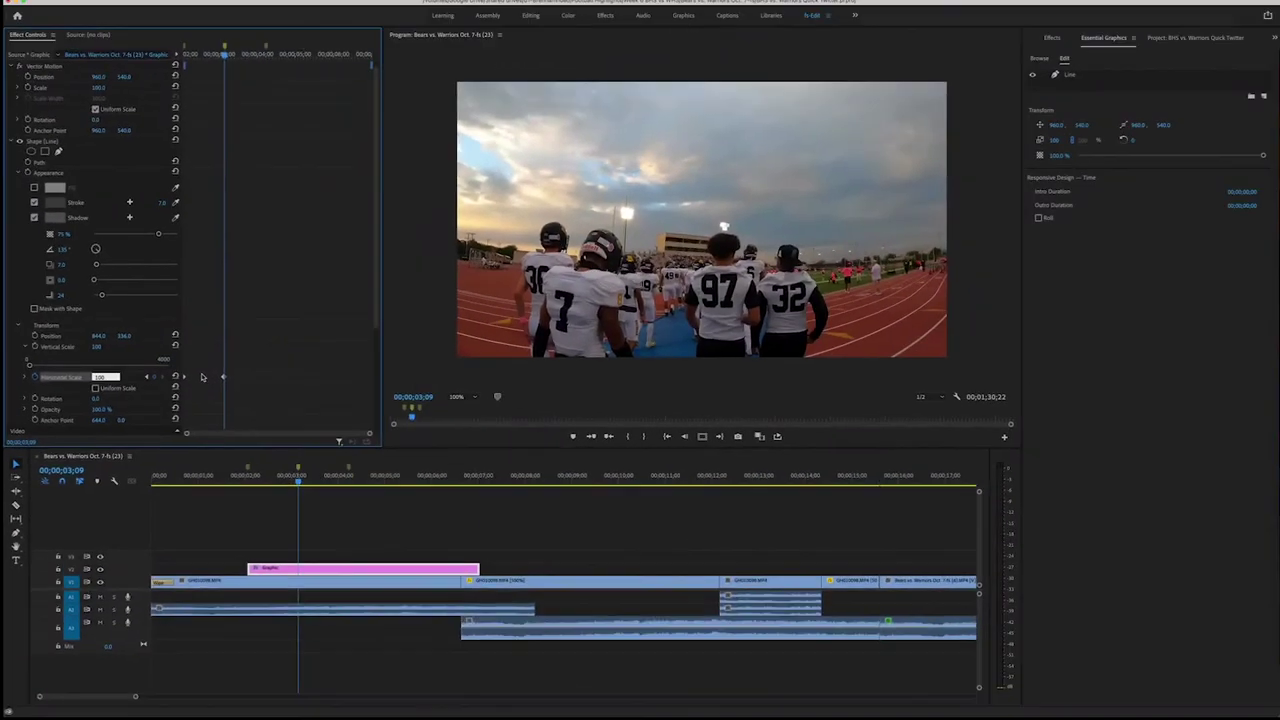
Play back the line's horizontal scale animation from the first marker, and replay part of it.
left_click(592, 437)
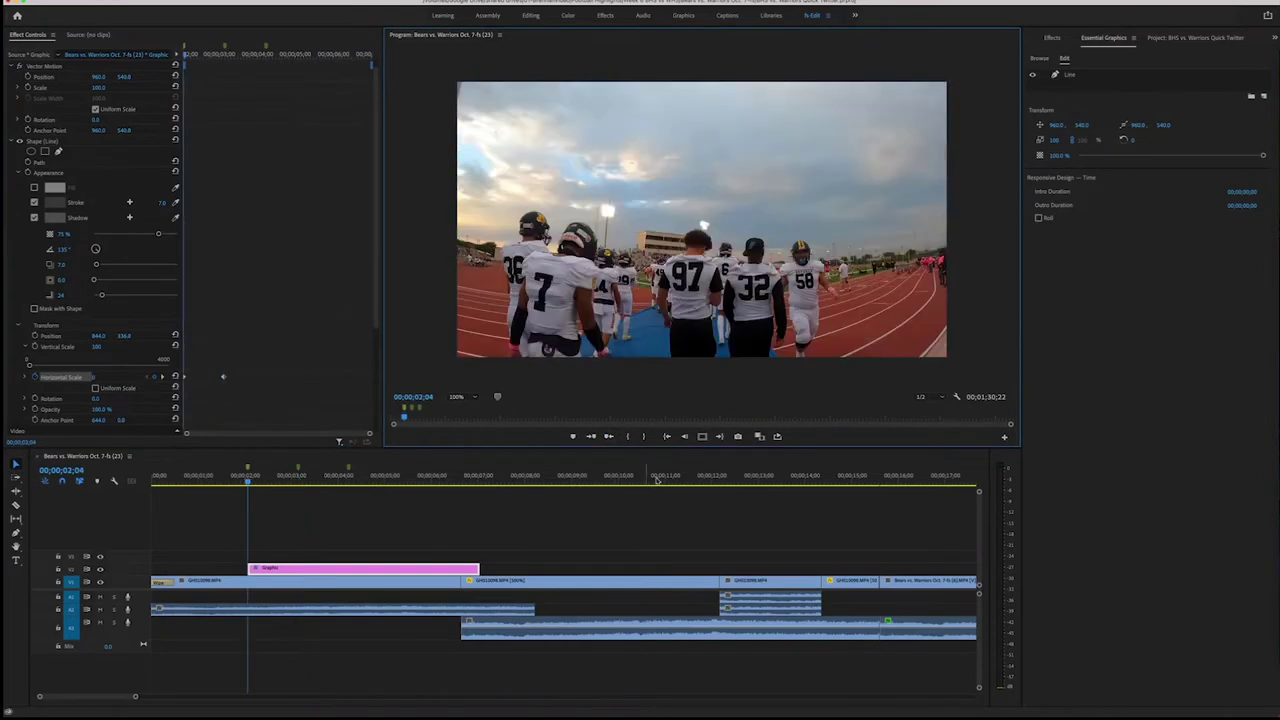
key("space")
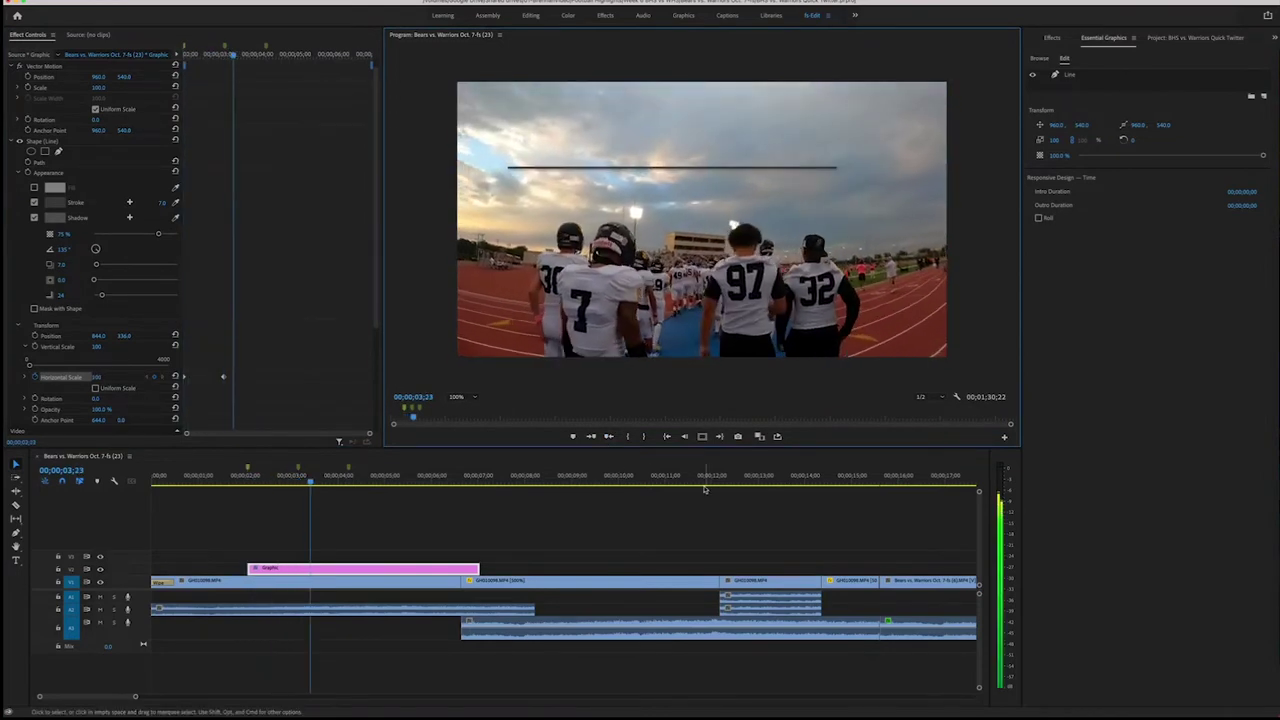
key("space")
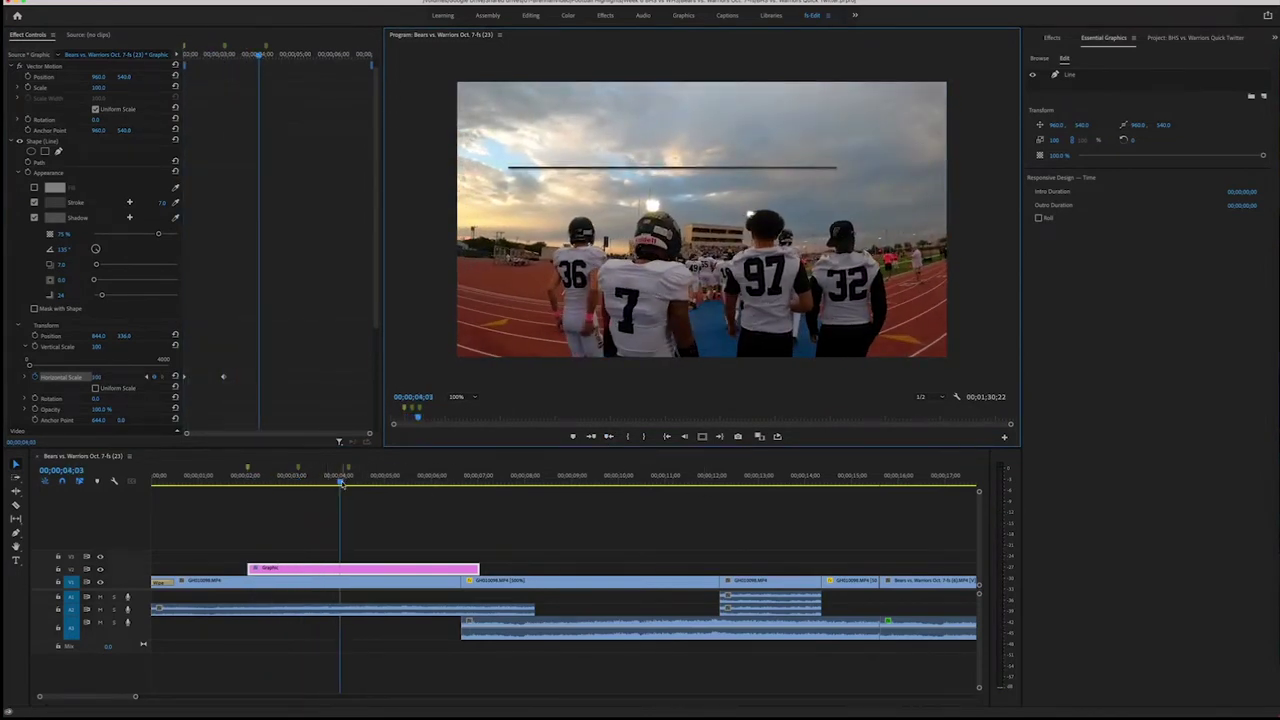
left_click_drag(340, 484, 279, 485)
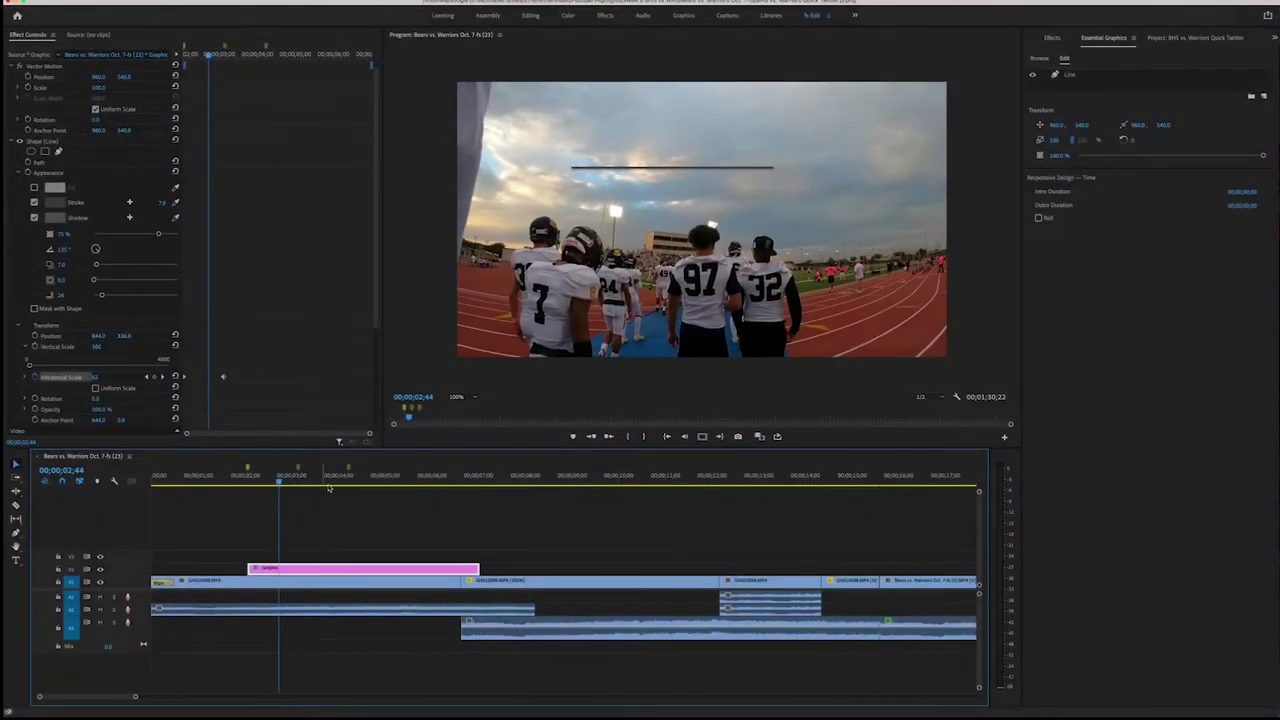
key("space")
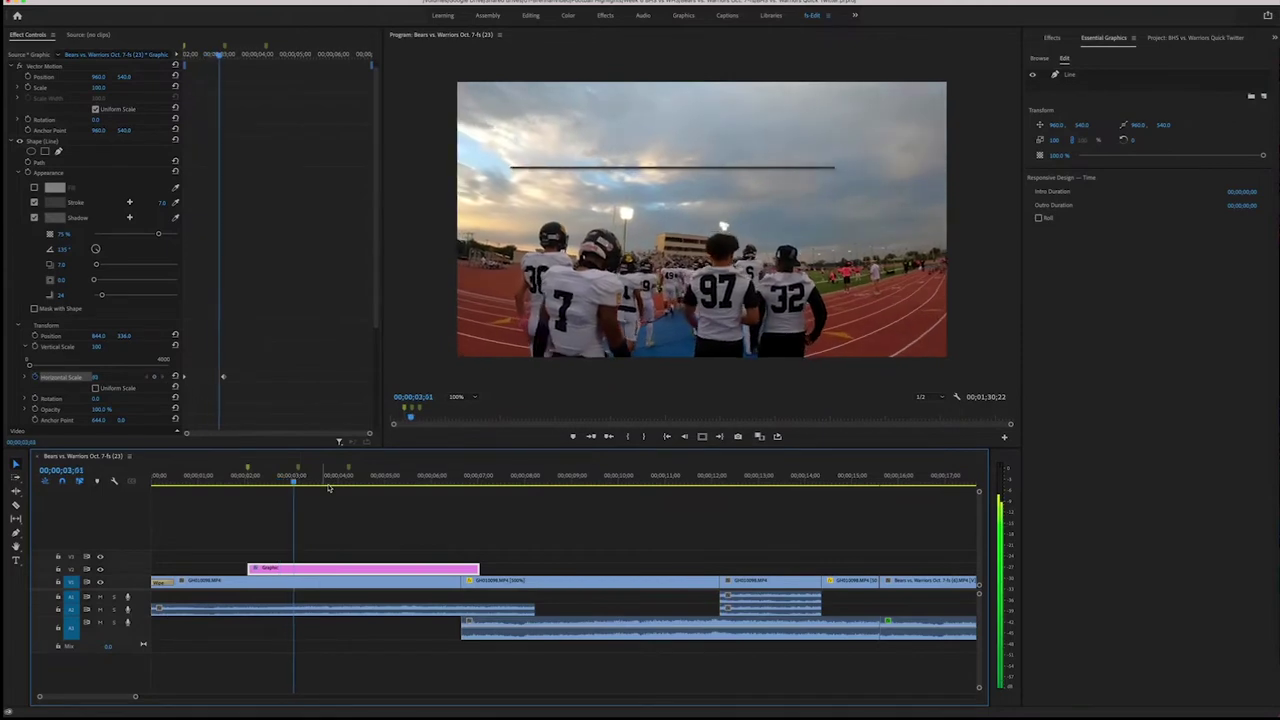
Add a text box directly beneath the line at the second marker, spanning its width, with the text "Bears vs. Warriors".
left_click(609, 438)
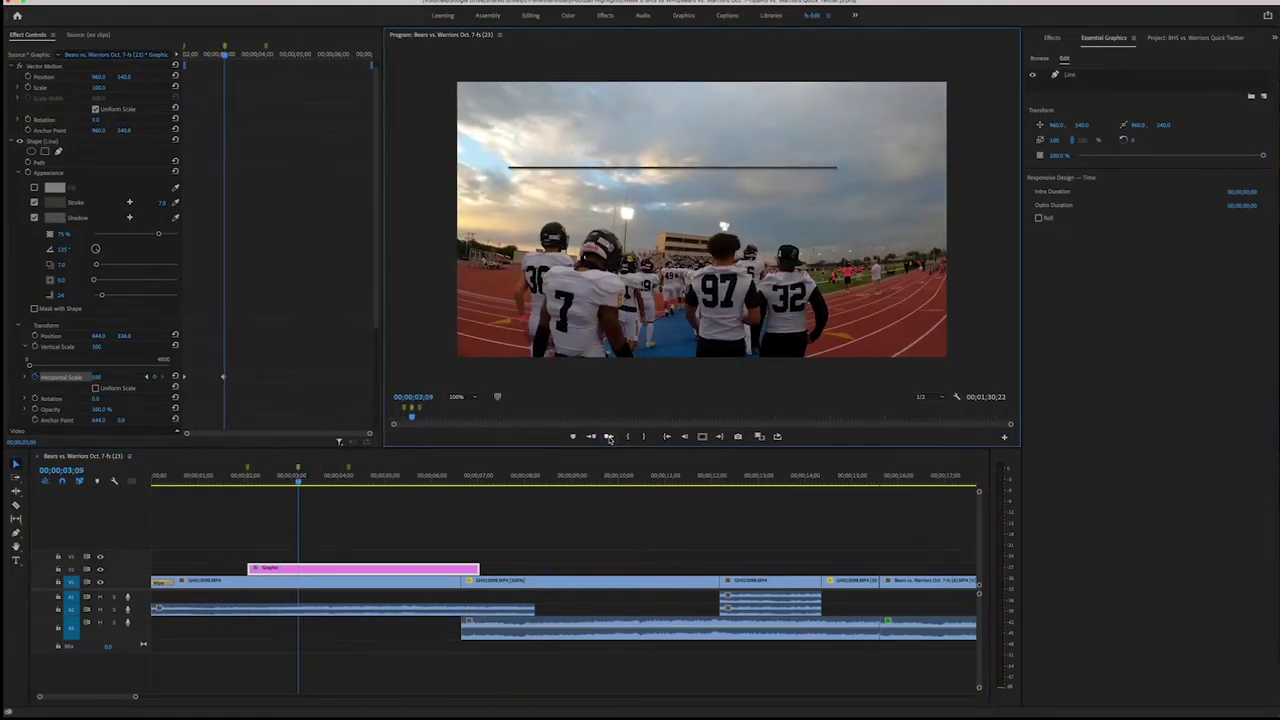
left_click(19, 142)
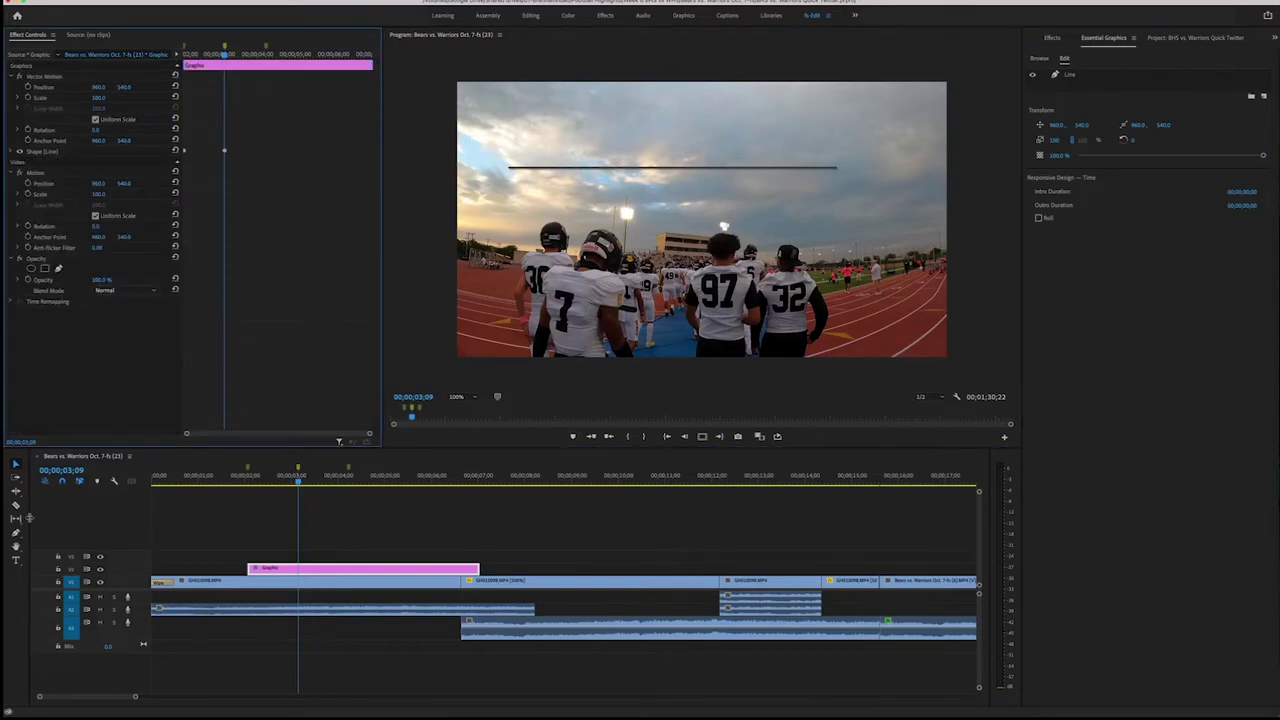
left_click(19, 562)
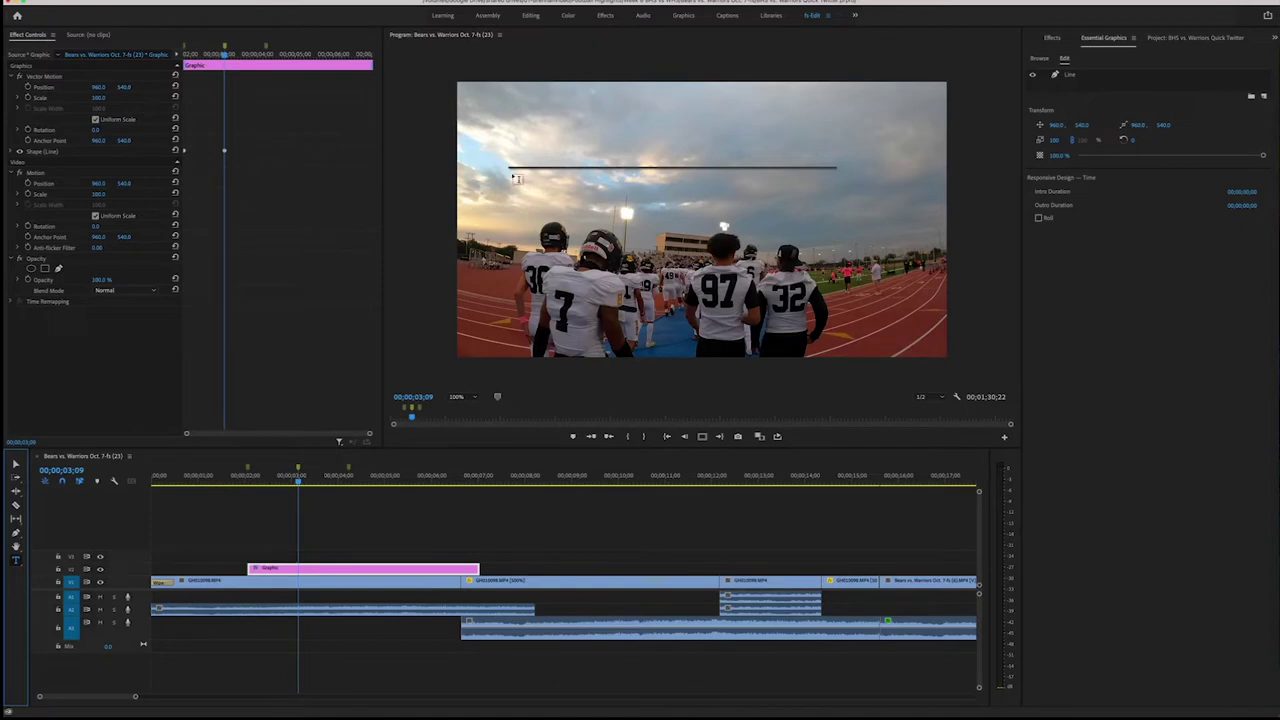
left_click_drag(513, 177, 840, 209)
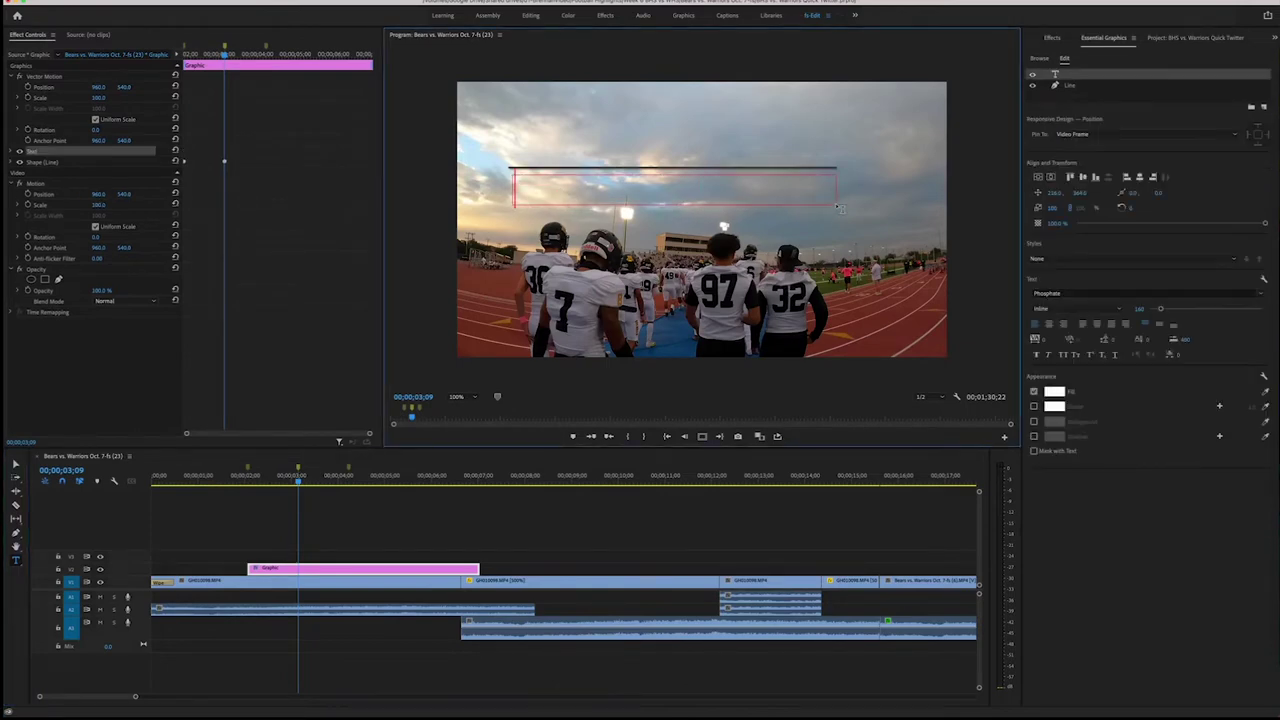
type("BEARS")
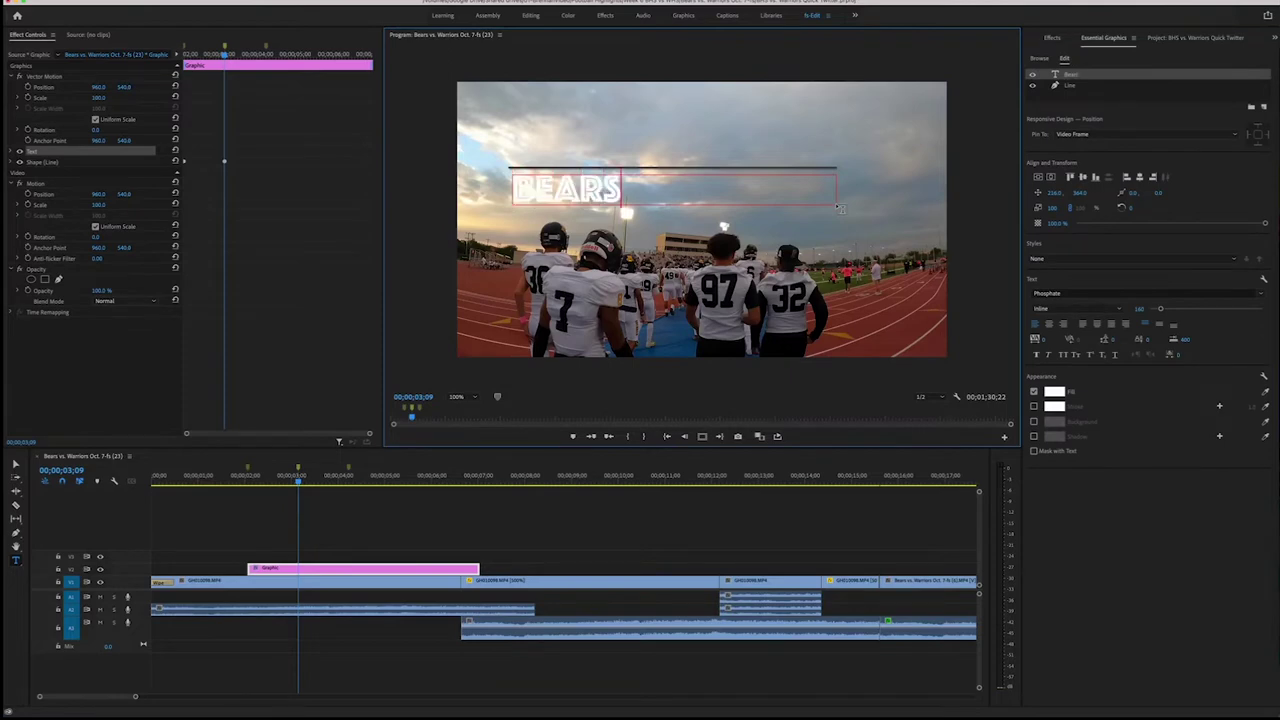
type(" VS. WARRIO")
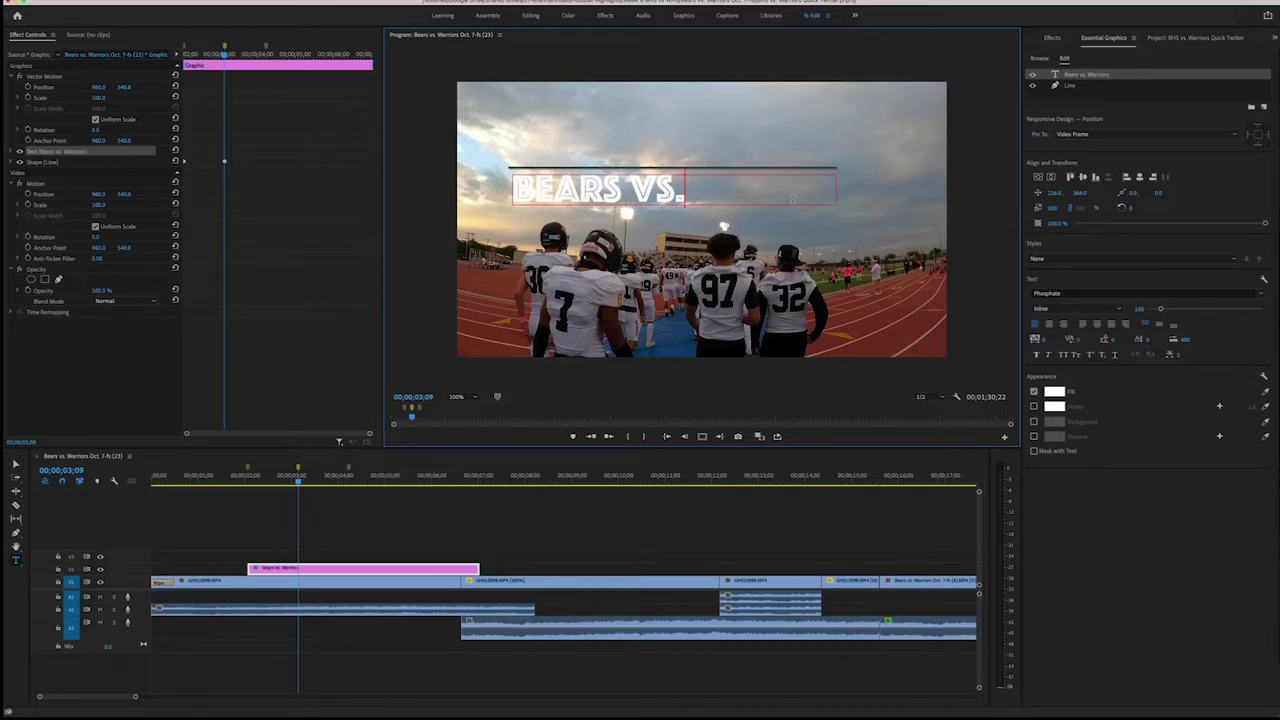
Center-align the whole "Bears vs. Warriors" text and reduce its font size to 138 to fit the text box.
key("ctrl+a")
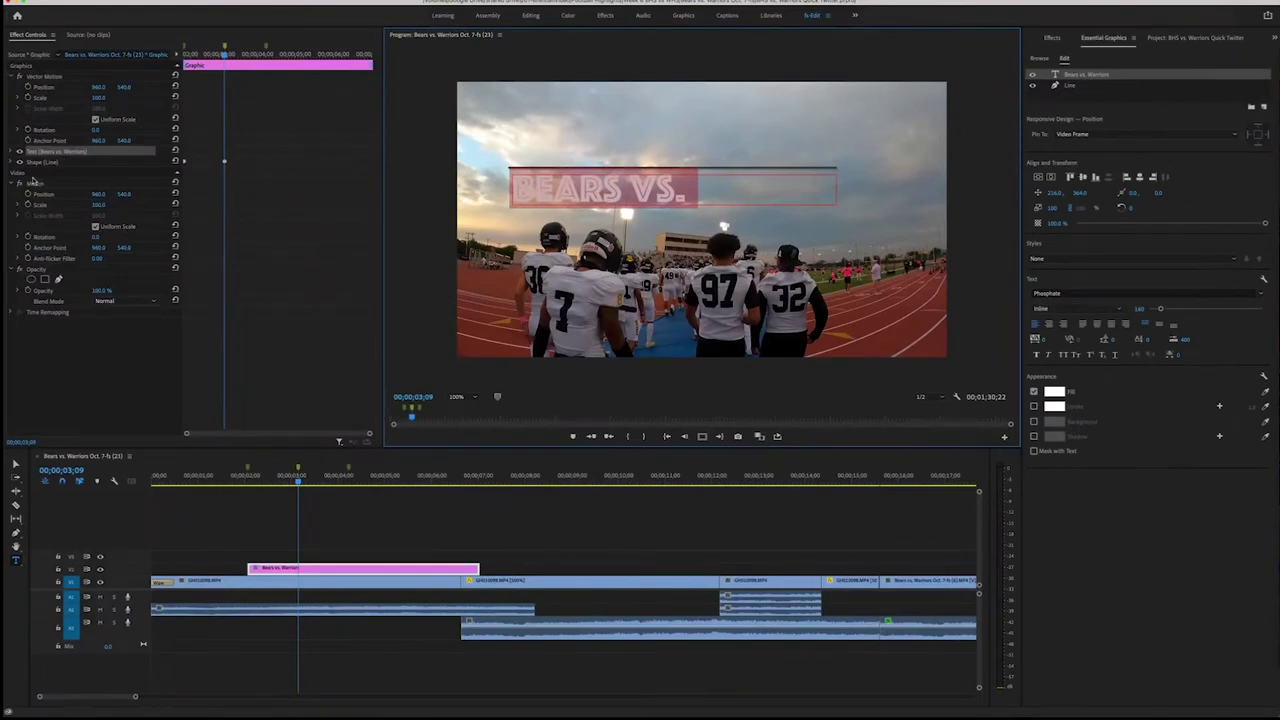
left_click(17, 152)
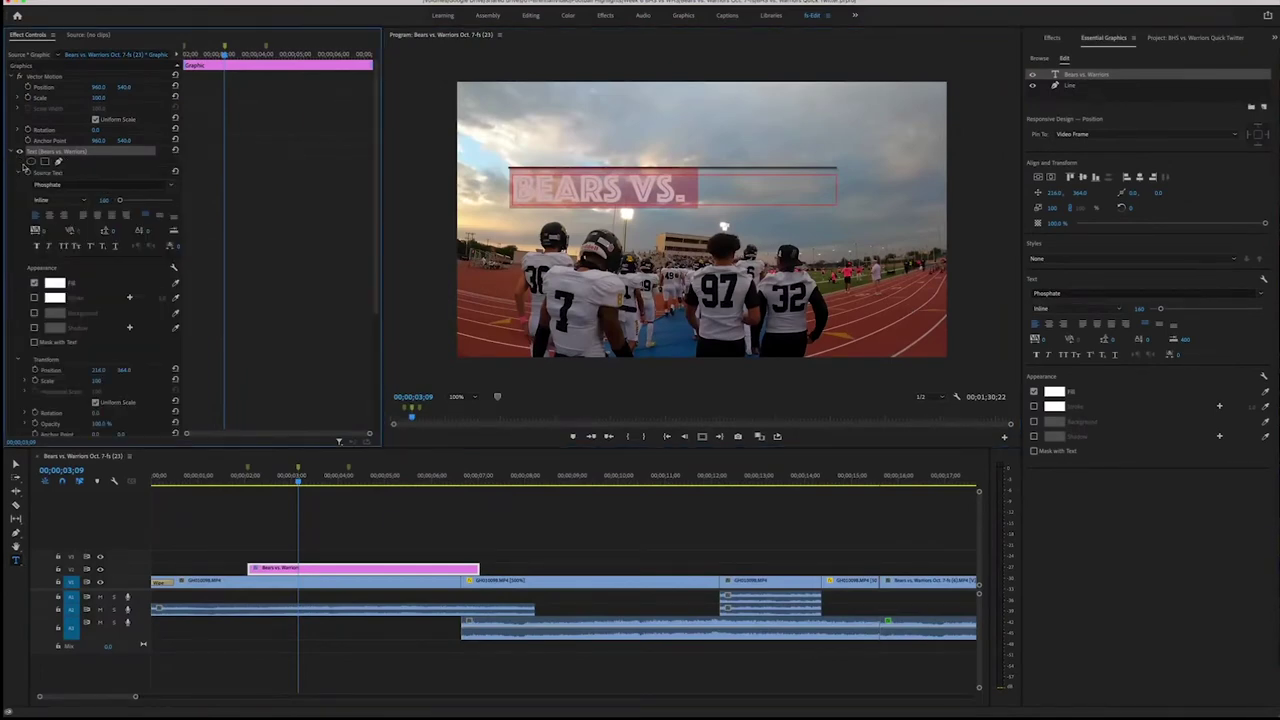
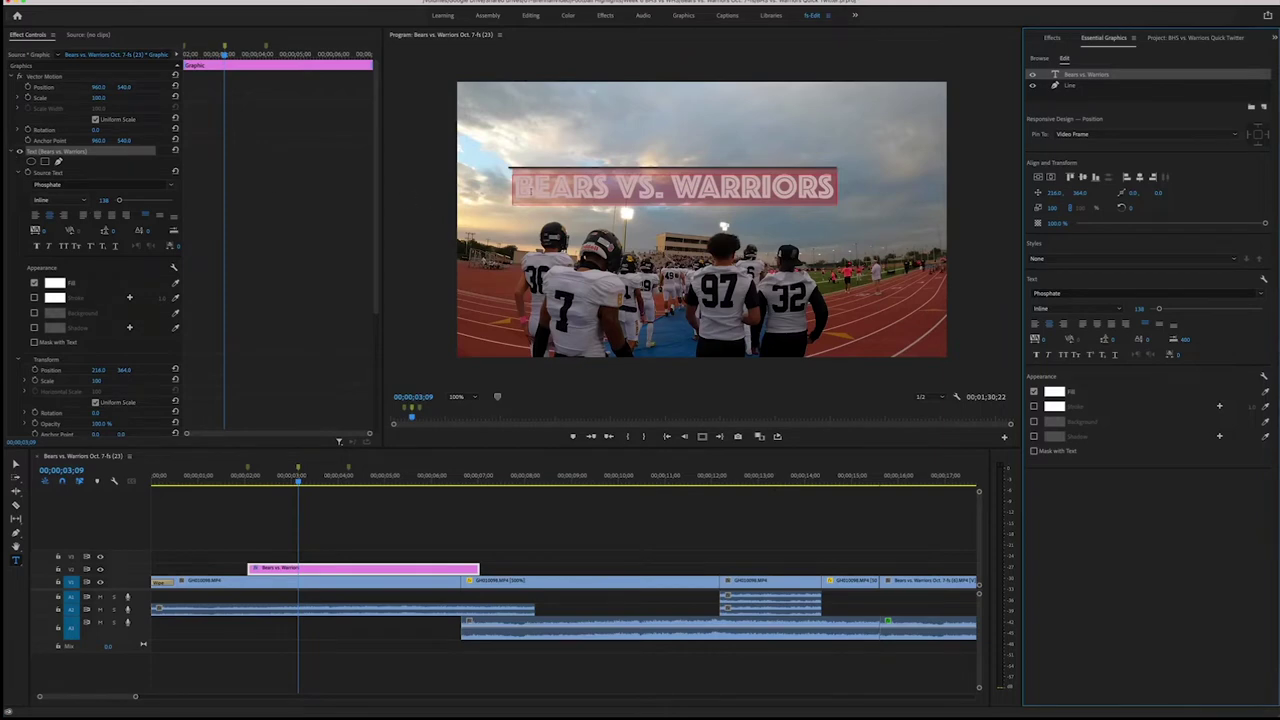
Set the fill color of the word "Bears" to orange ea940a.
left_click(610, 186)
left_click_drag(610, 186, 545, 197)
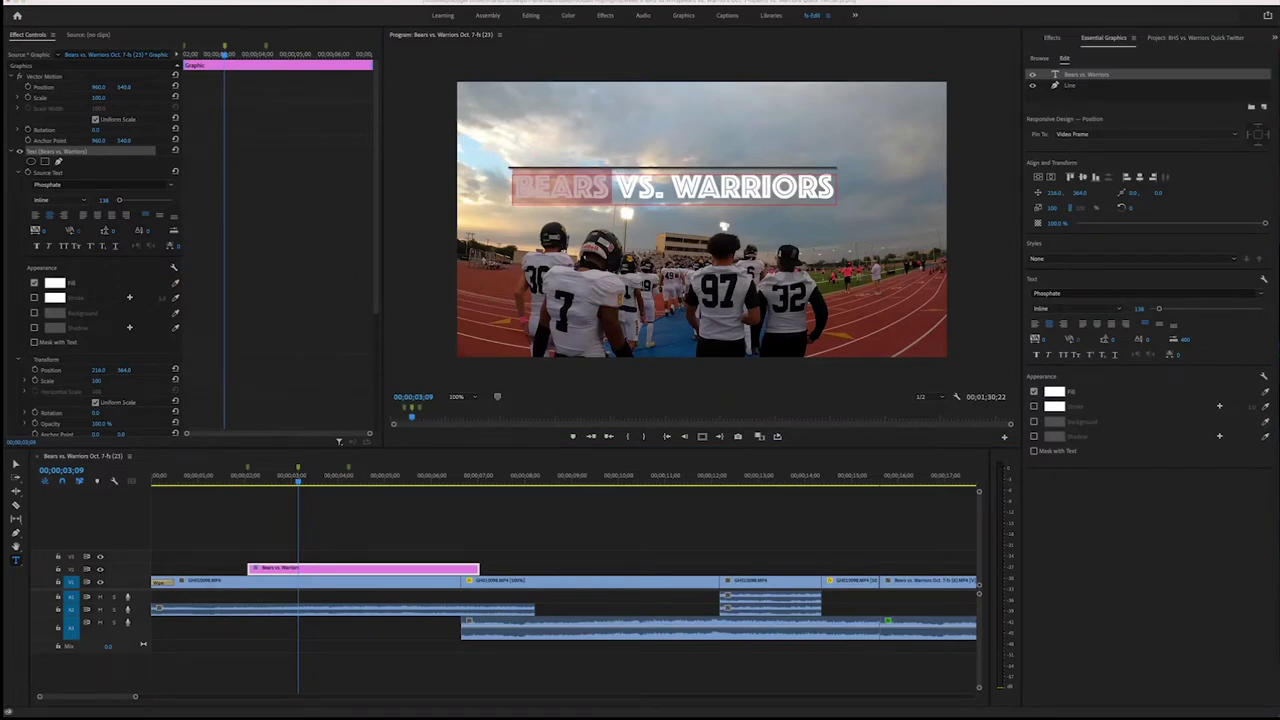
left_click(1054, 391)
left_click_drag(757, 302, 725, 300)
type("ea940a")
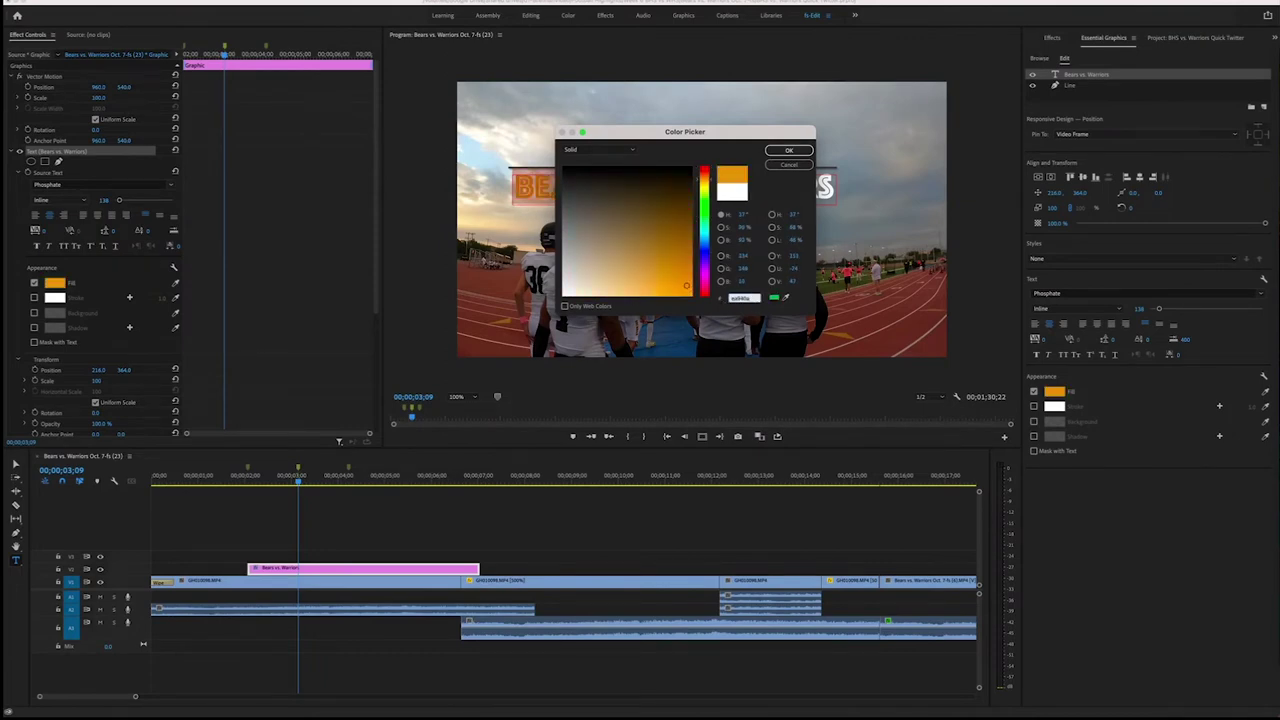
key("Return")
Enable a stroke on the word "Bears" and set its color to black 000000.
left_click(1034, 407)
left_click(1055, 406)
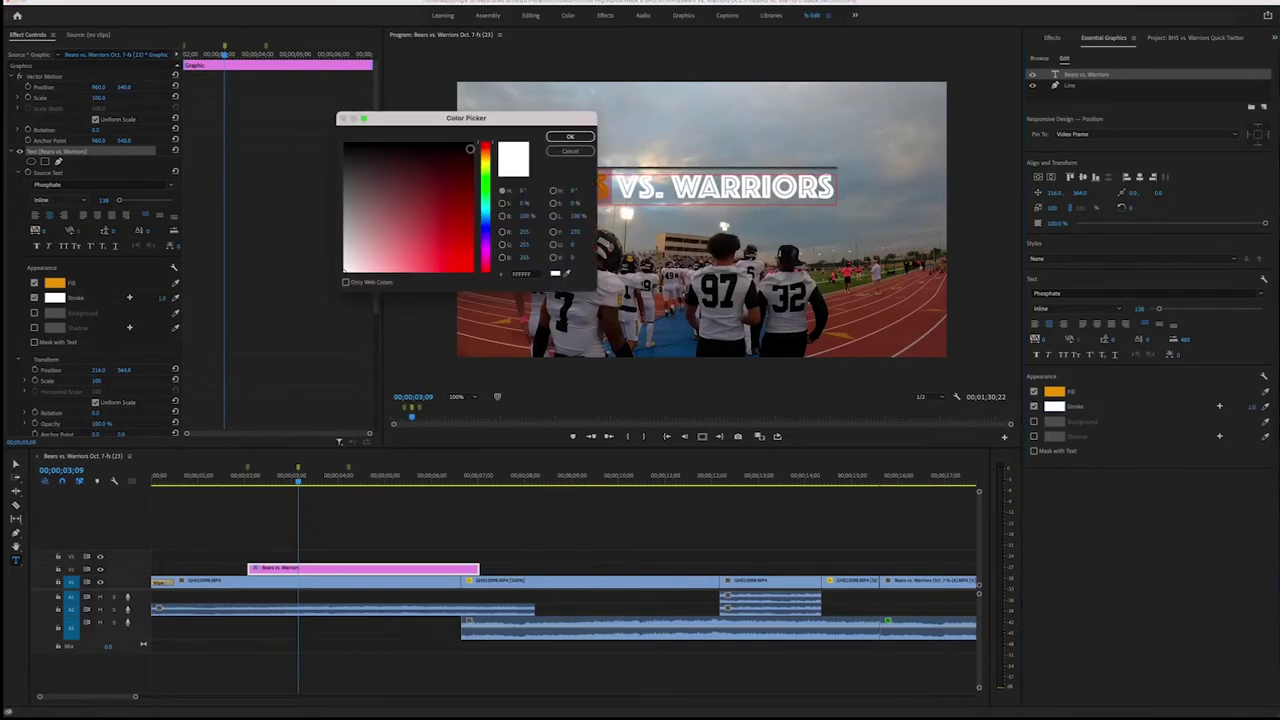
type("070000")
double_click(517, 276)
type("000000")
key("Return")
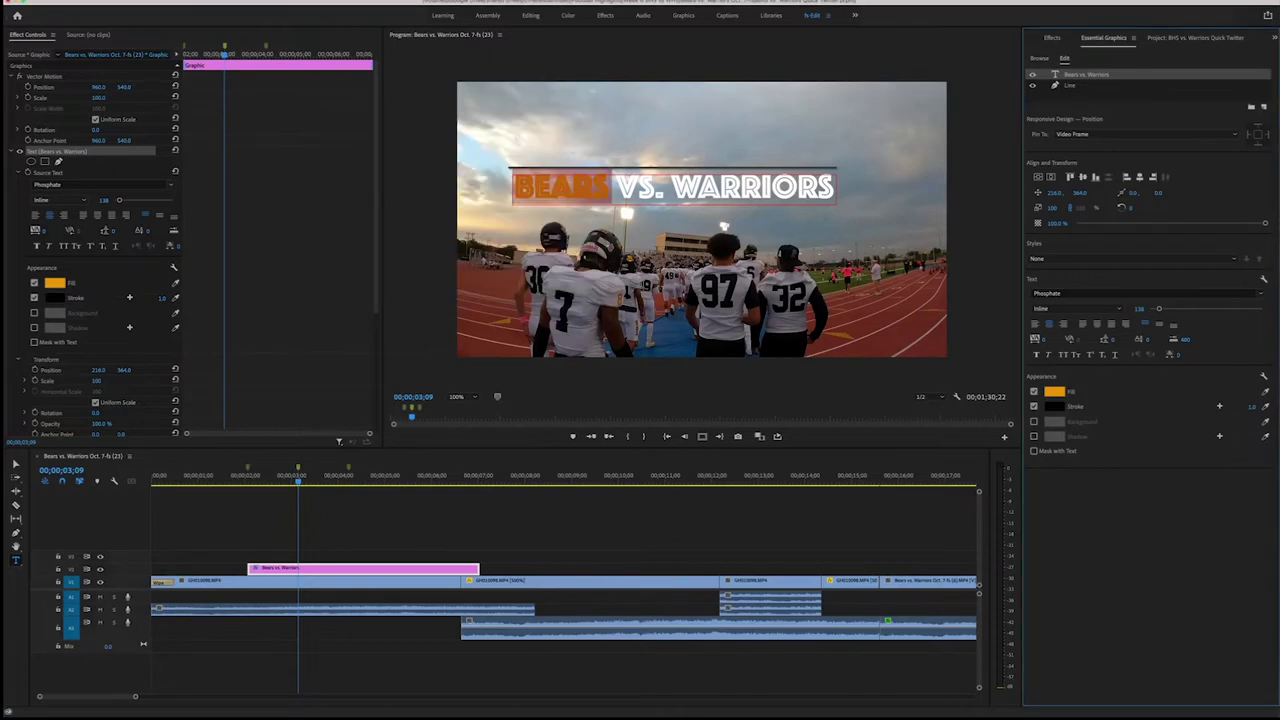
Reduce the font size of "vs." to 73 and tighten the tracking of the space before "Warriors".
left_click_drag(667, 188, 625, 190)
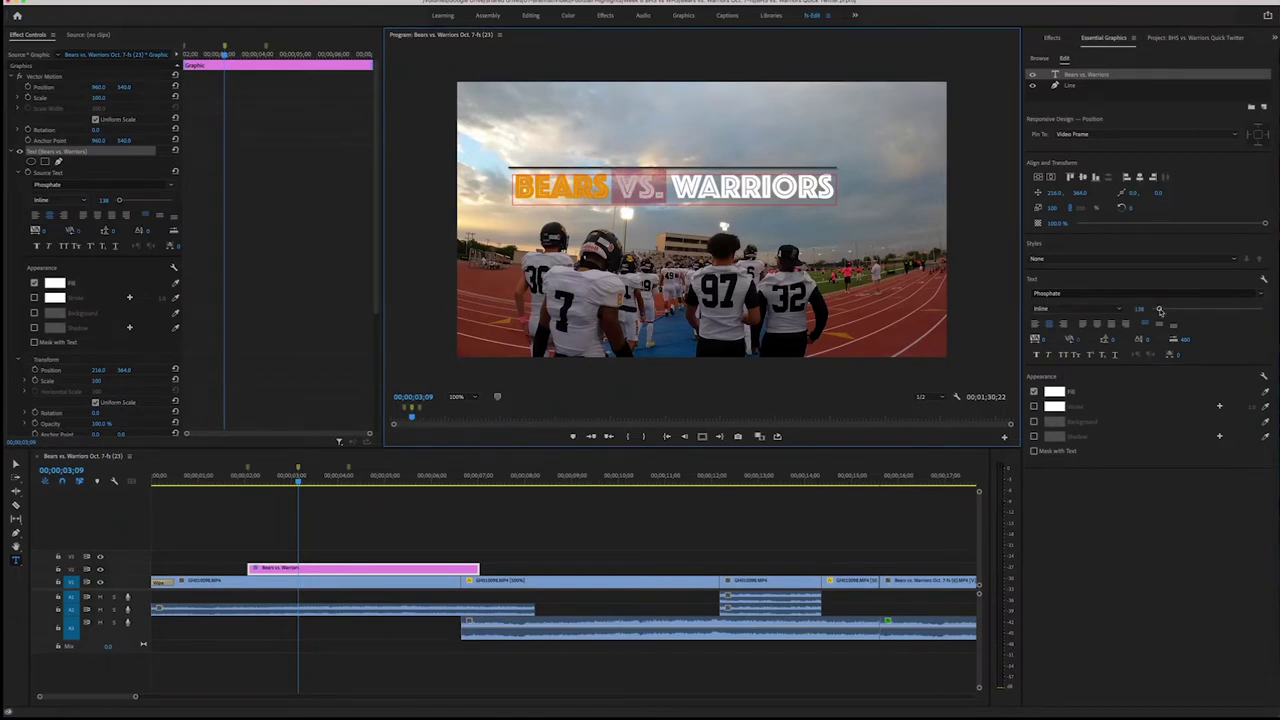
left_click_drag(1159, 311, 1155, 311)
left_click(645, 191)
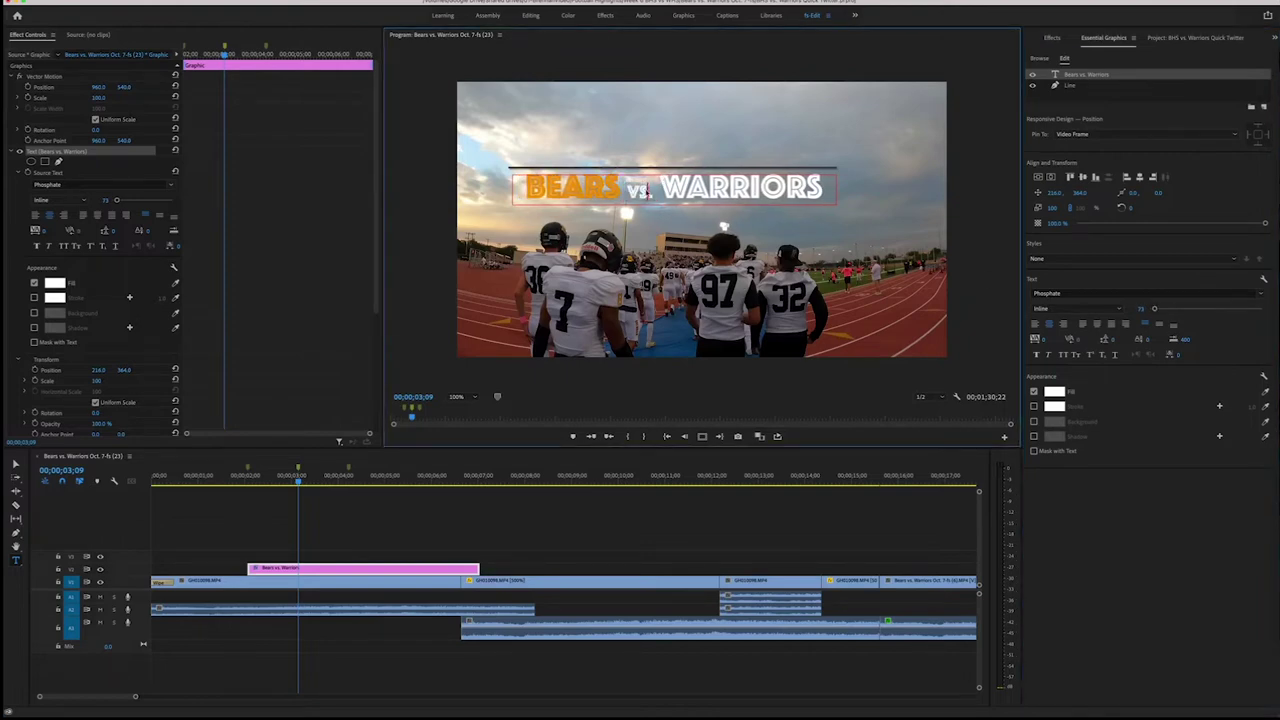
left_click_drag(647, 192, 664, 192)
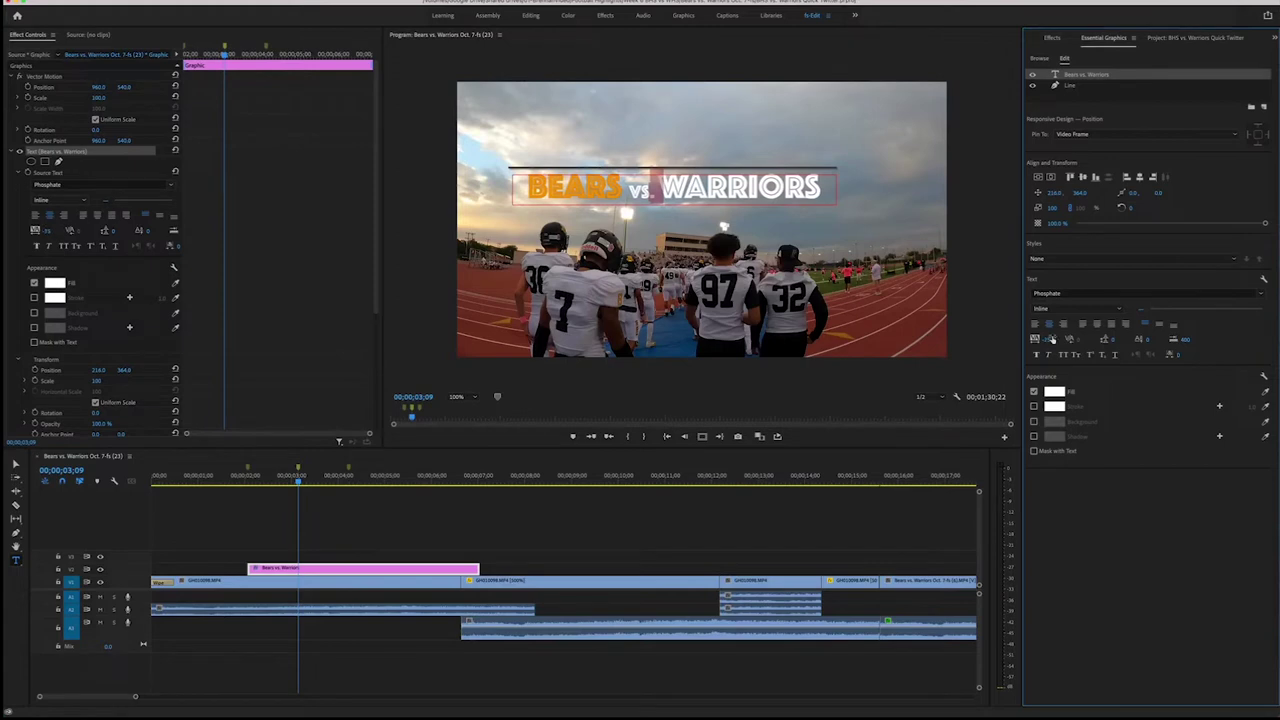
left_click(645, 188)
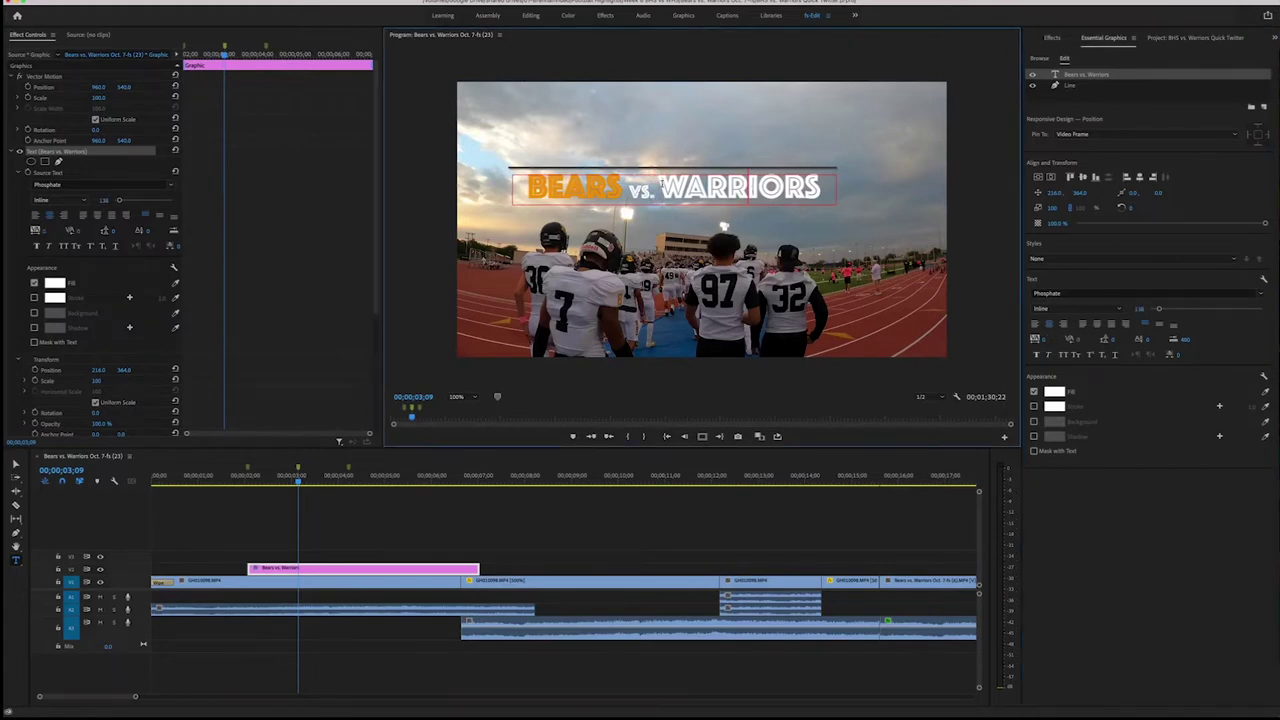
Set the fill color of the word "Warriors" to a dark purple.
left_click_drag(660, 190, 824, 190)
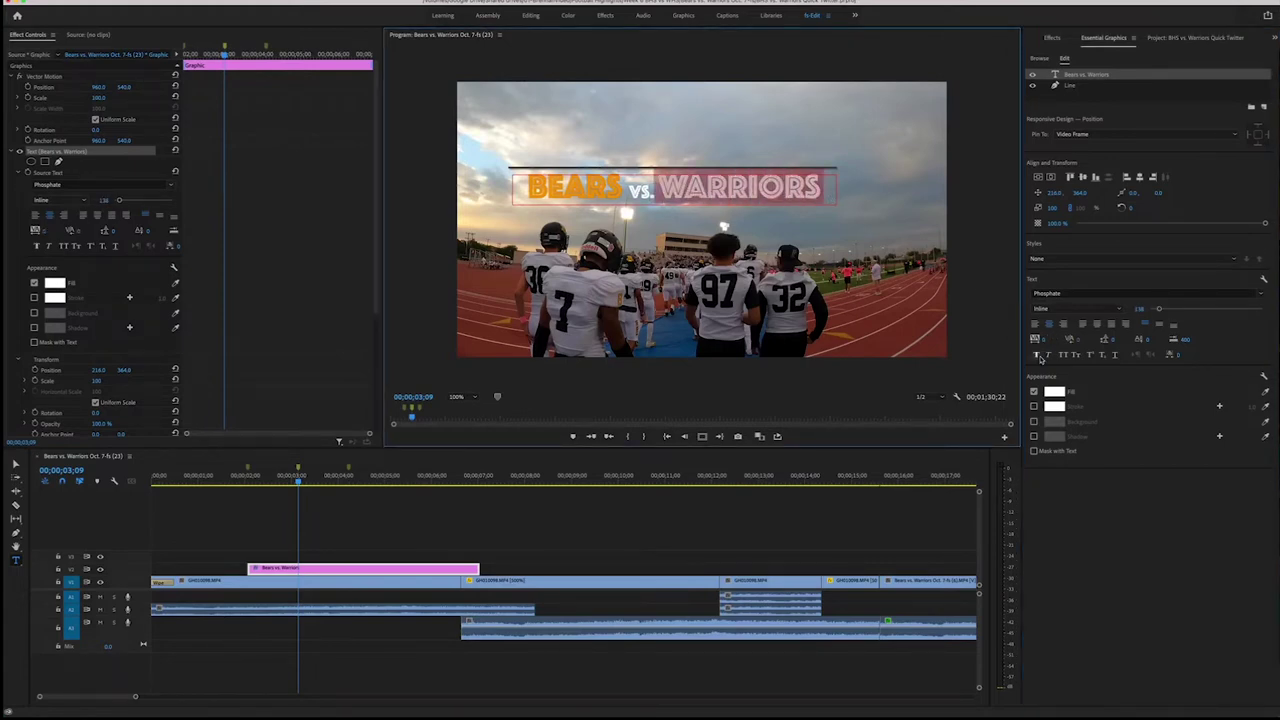
left_click(1055, 390)
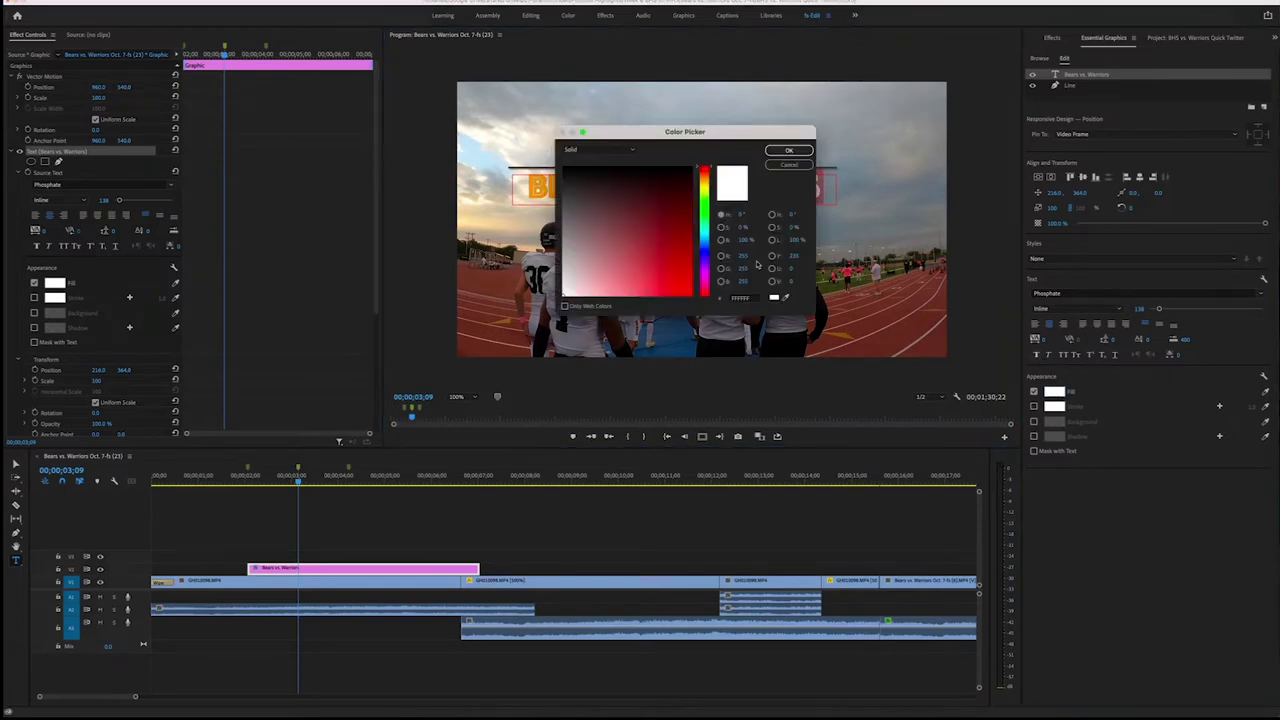
left_click(703, 266)
left_click(659, 238)
left_click_drag(659, 238, 652, 236)
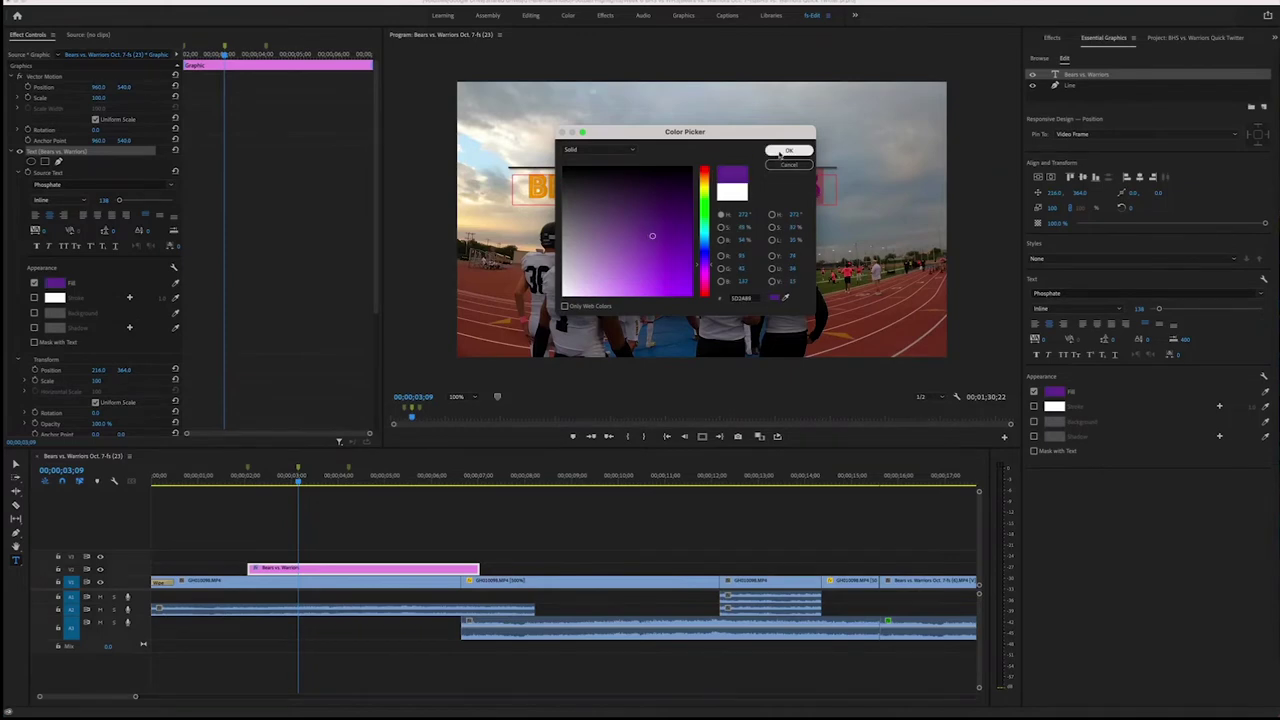
left_click(783, 151)
Enable a stroke on the word "Warriors" and set its color to black 000000.
left_click(1034, 406)
left_click(1054, 406)
double_click(518, 274)
type("000000")
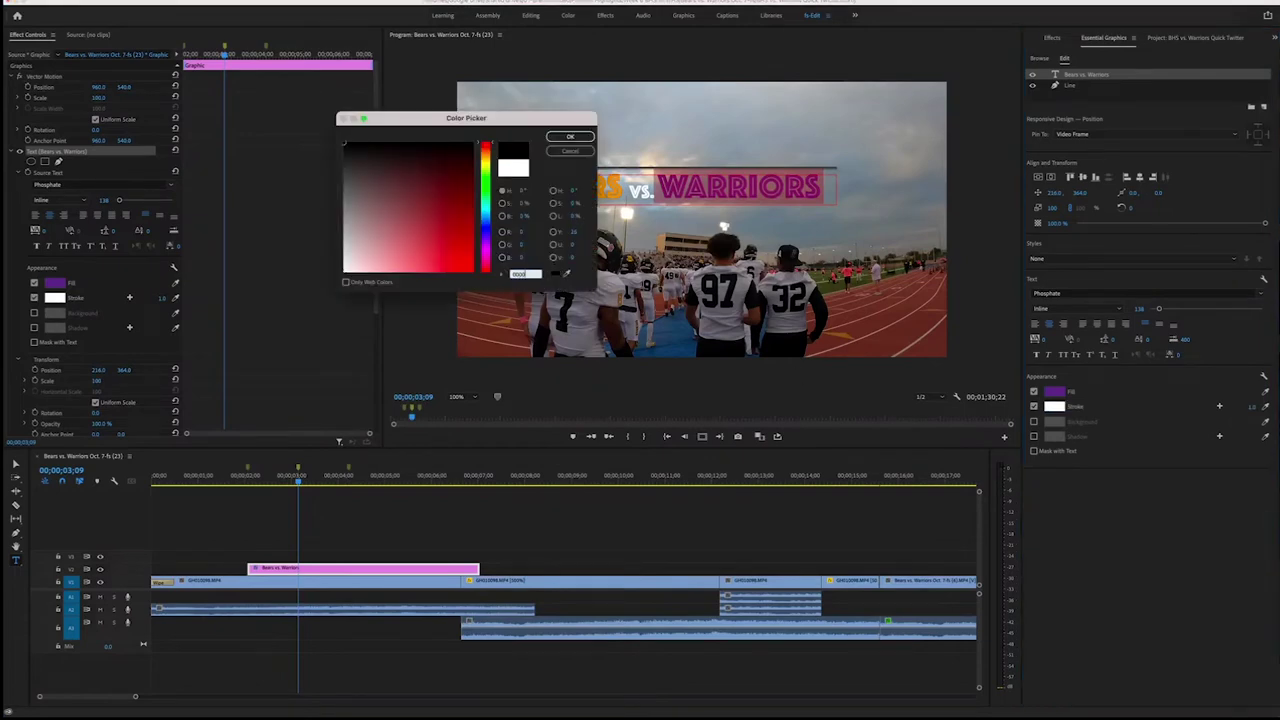
left_click(570, 136)
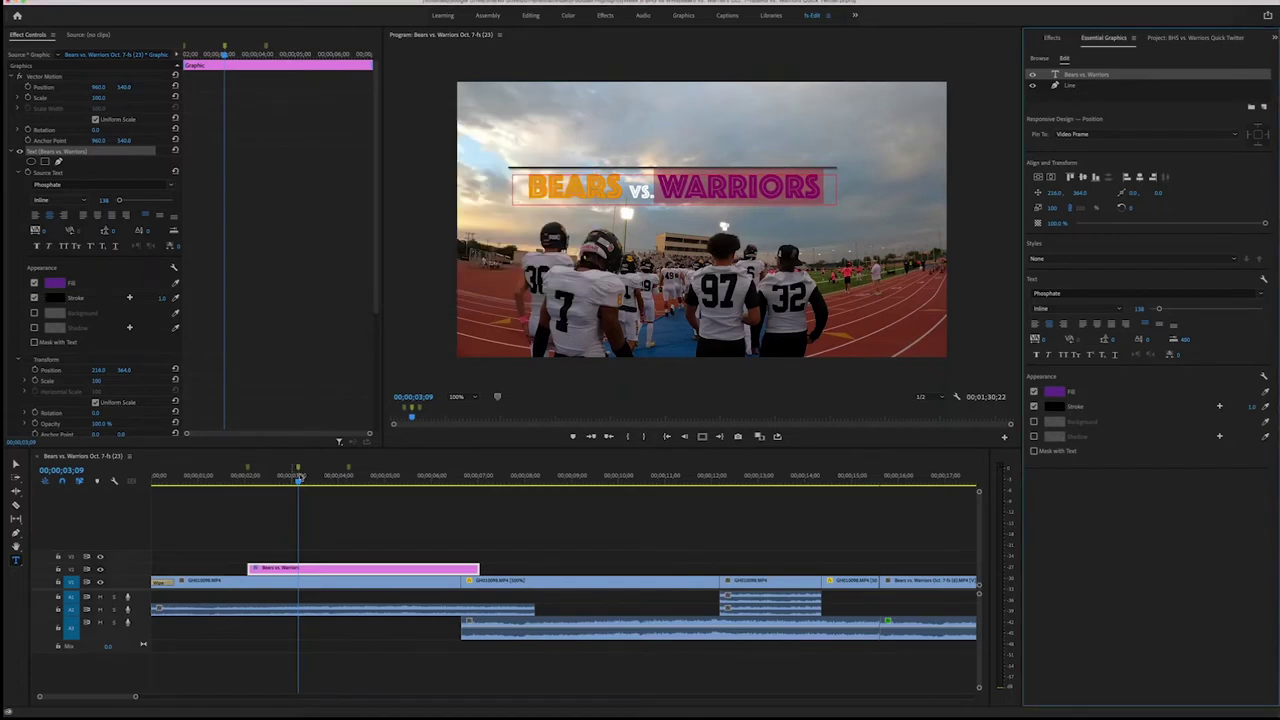
Center the text layer's anchor point at 630, 54 and nudge the text up to position 846, 406, close under the line.
left_click(15, 465)
left_click(318, 463)
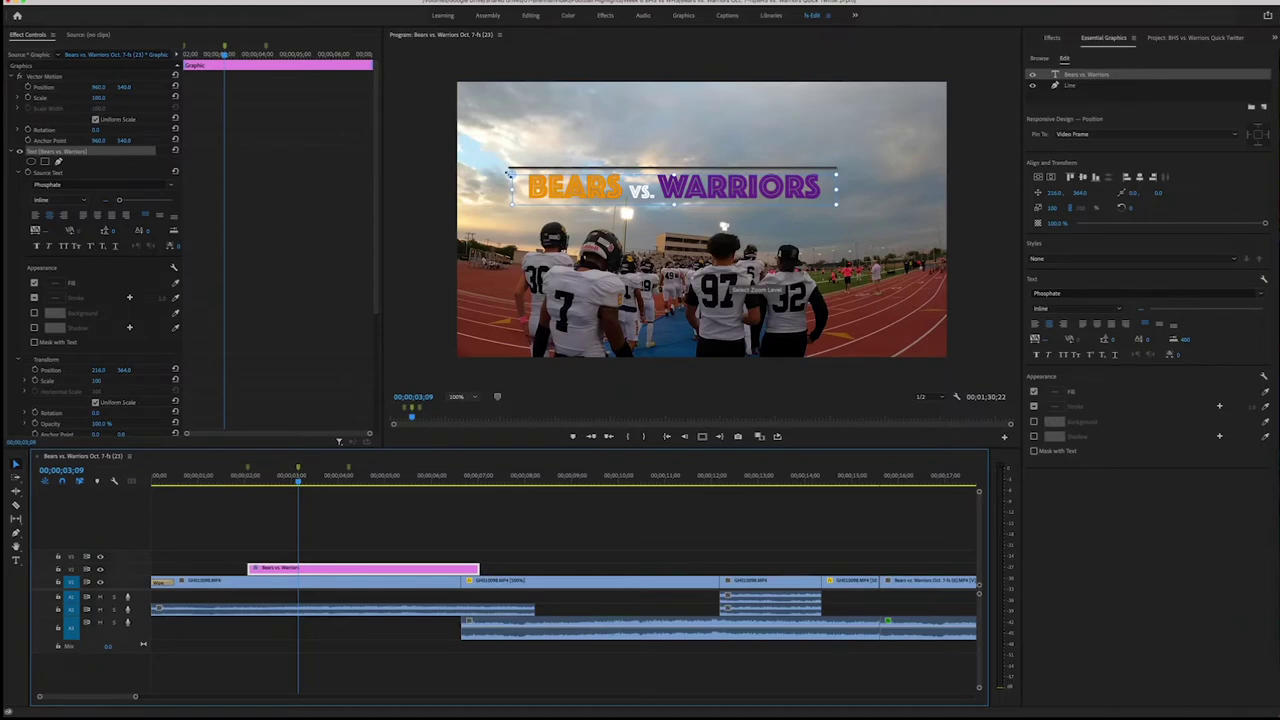
left_click(516, 181)
left_click_drag(671, 191, 677, 194)
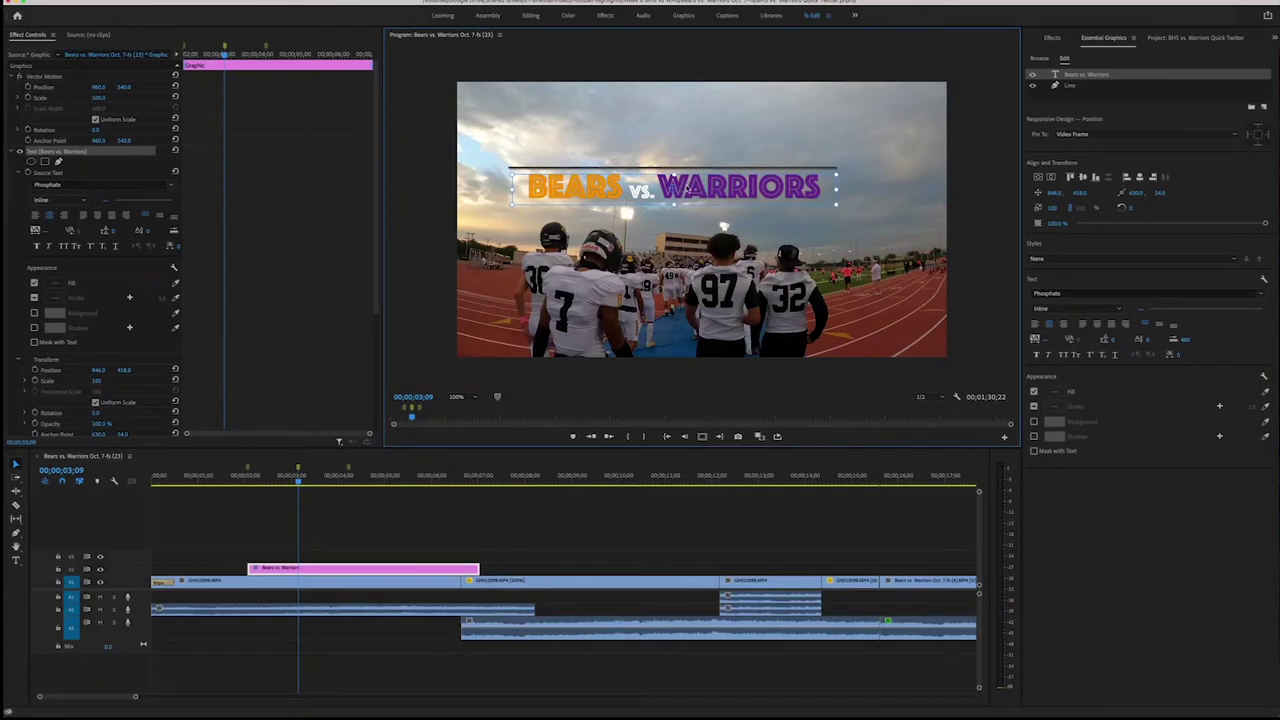
left_click_drag(687, 188, 687, 185)
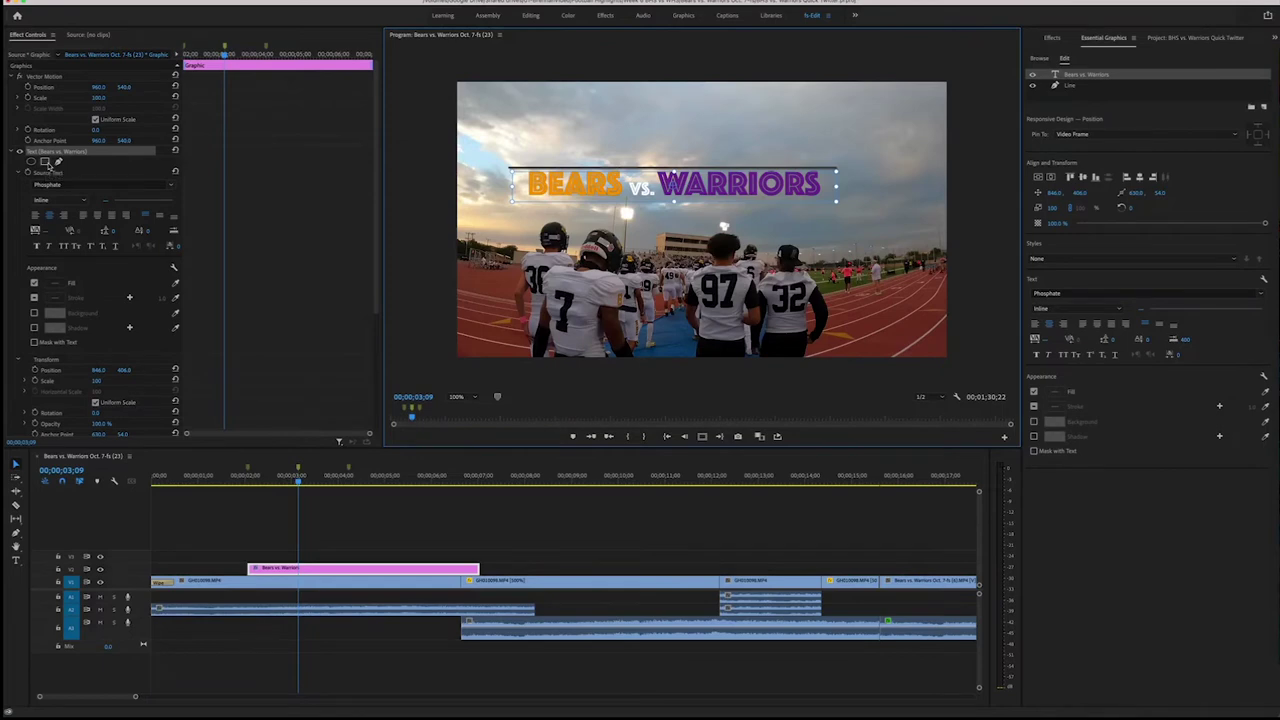
Add a rectangular mask to the text and reshape its corners to enclose the full title directly beneath the line.
left_click(45, 162)
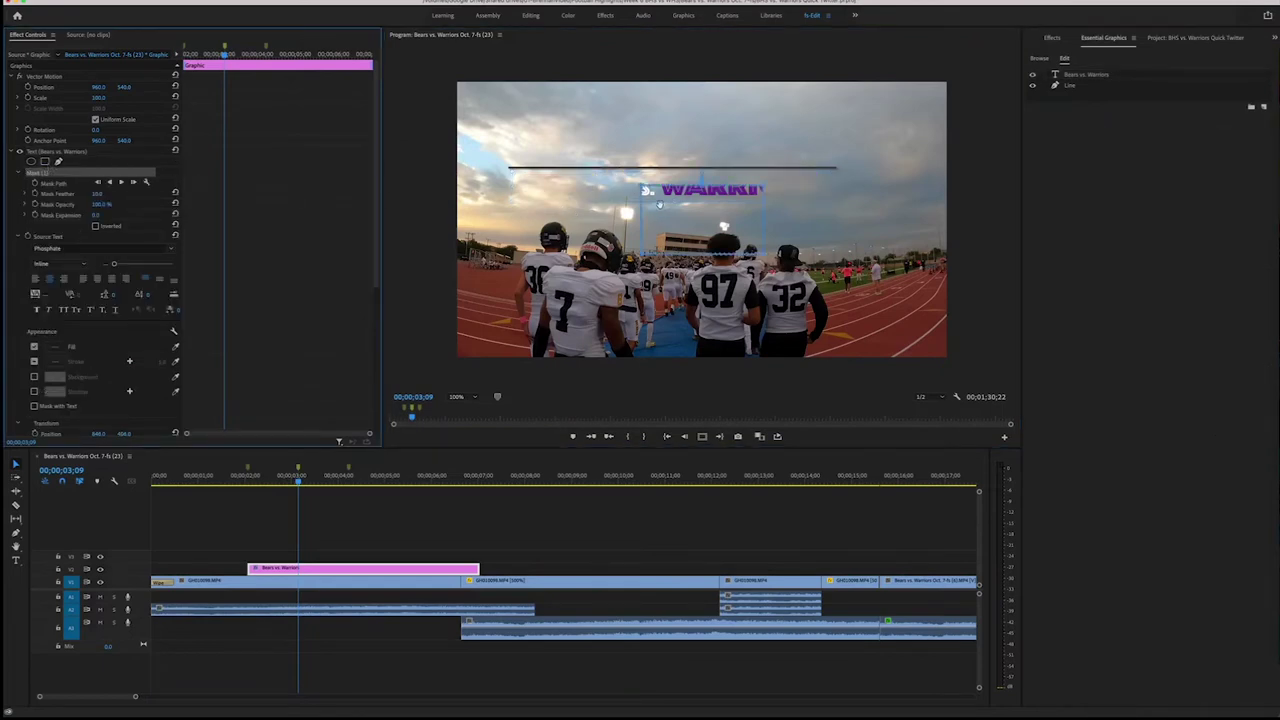
left_click_drag(646, 189, 510, 180)
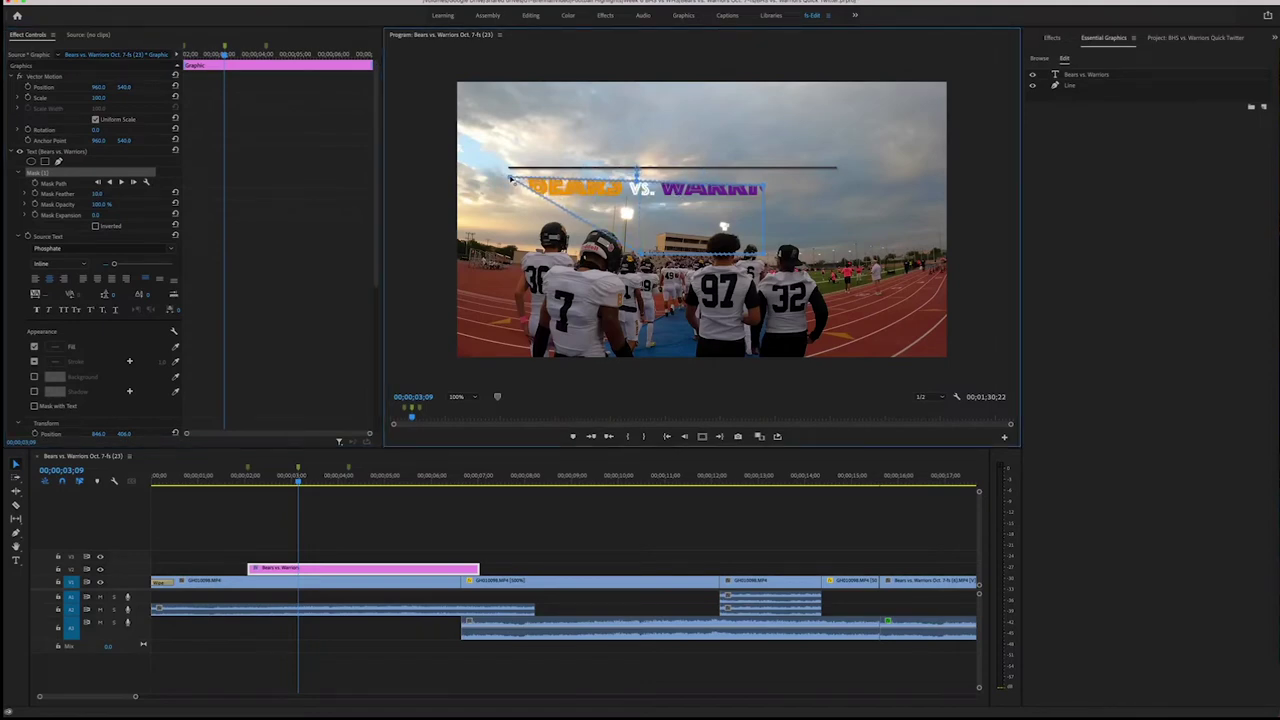
left_click_drag(634, 251, 511, 222)
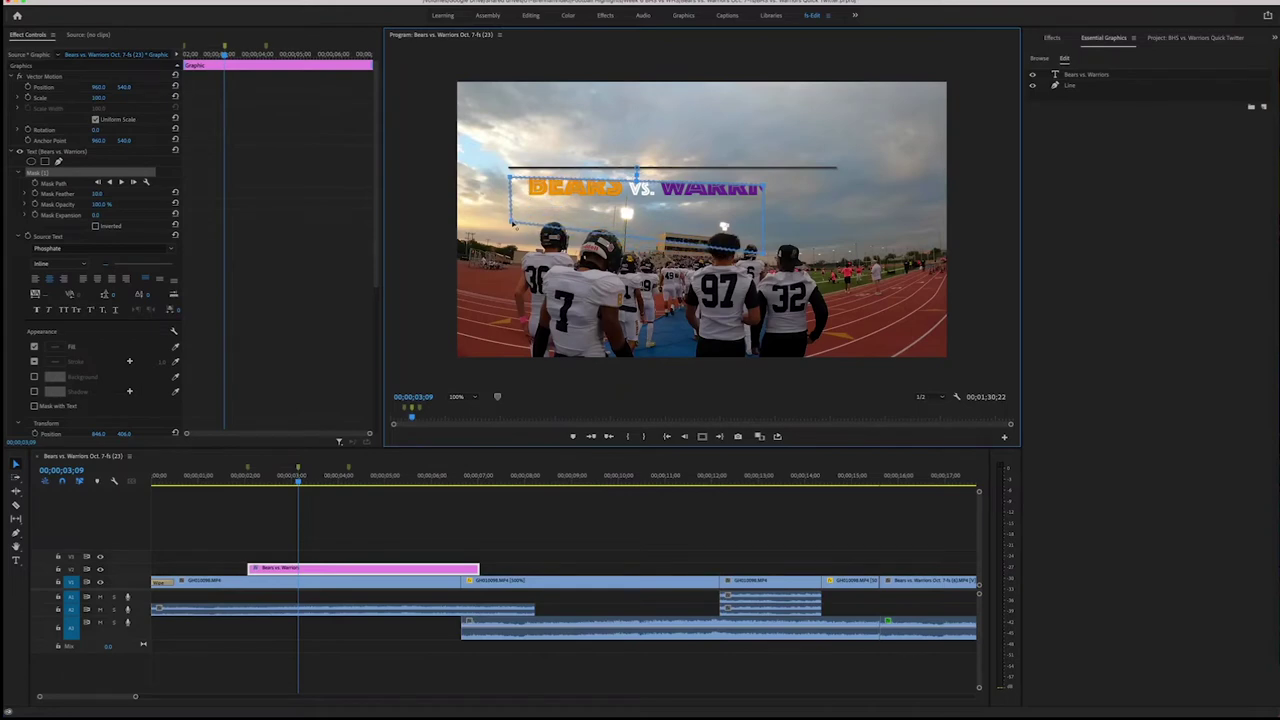
left_click_drag(764, 187, 838, 171)
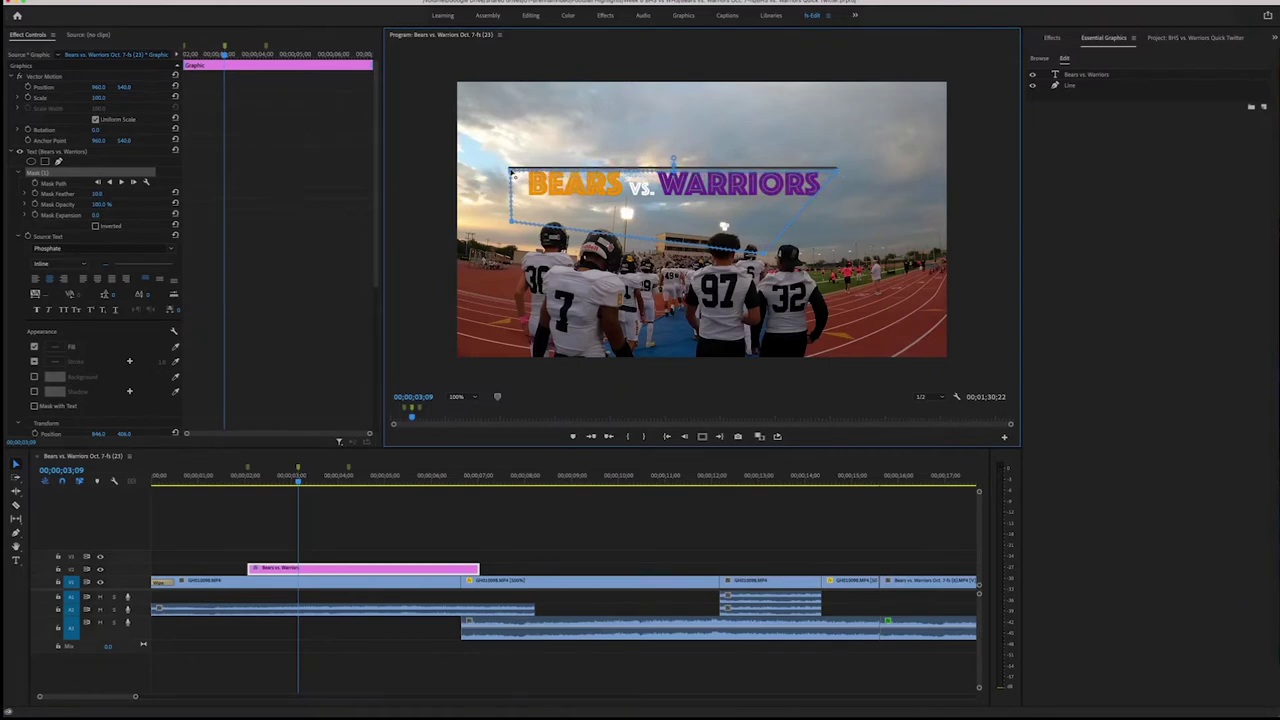
left_click_drag(724, 248, 836, 226)
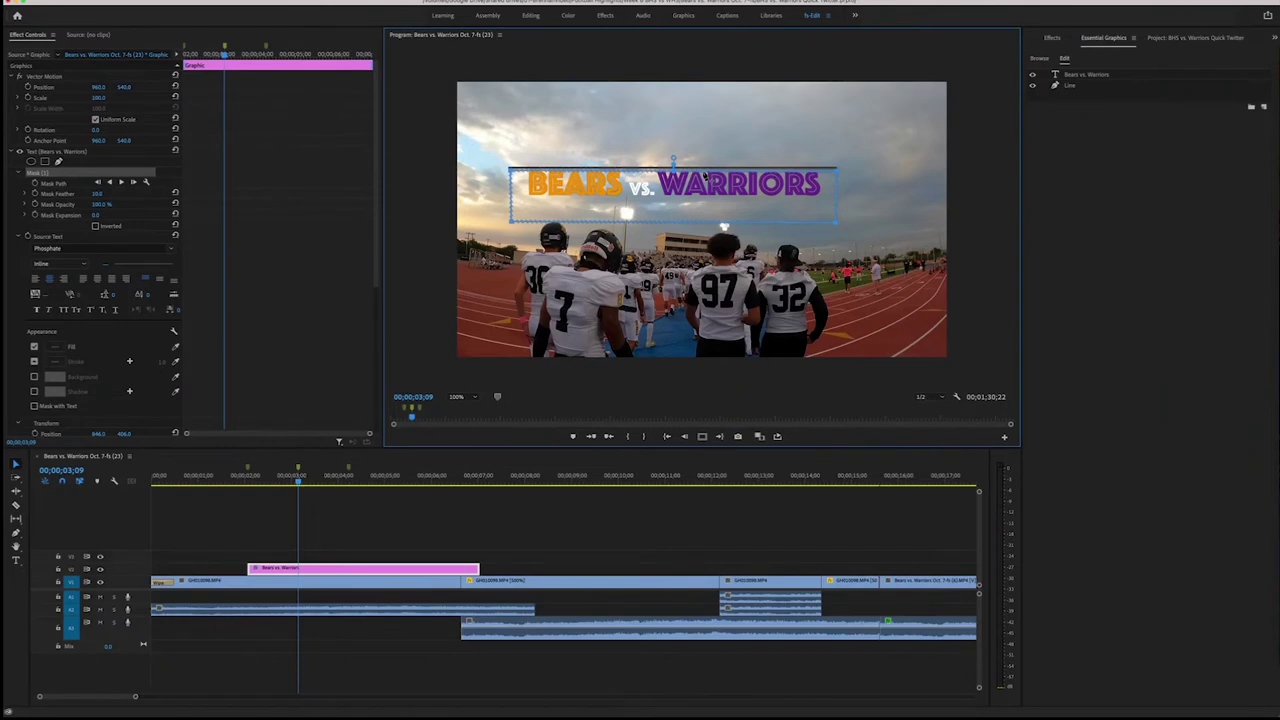
Move the text mask directly above the line and set its feather to 7.
left_click_drag(724, 215, 727, 160)
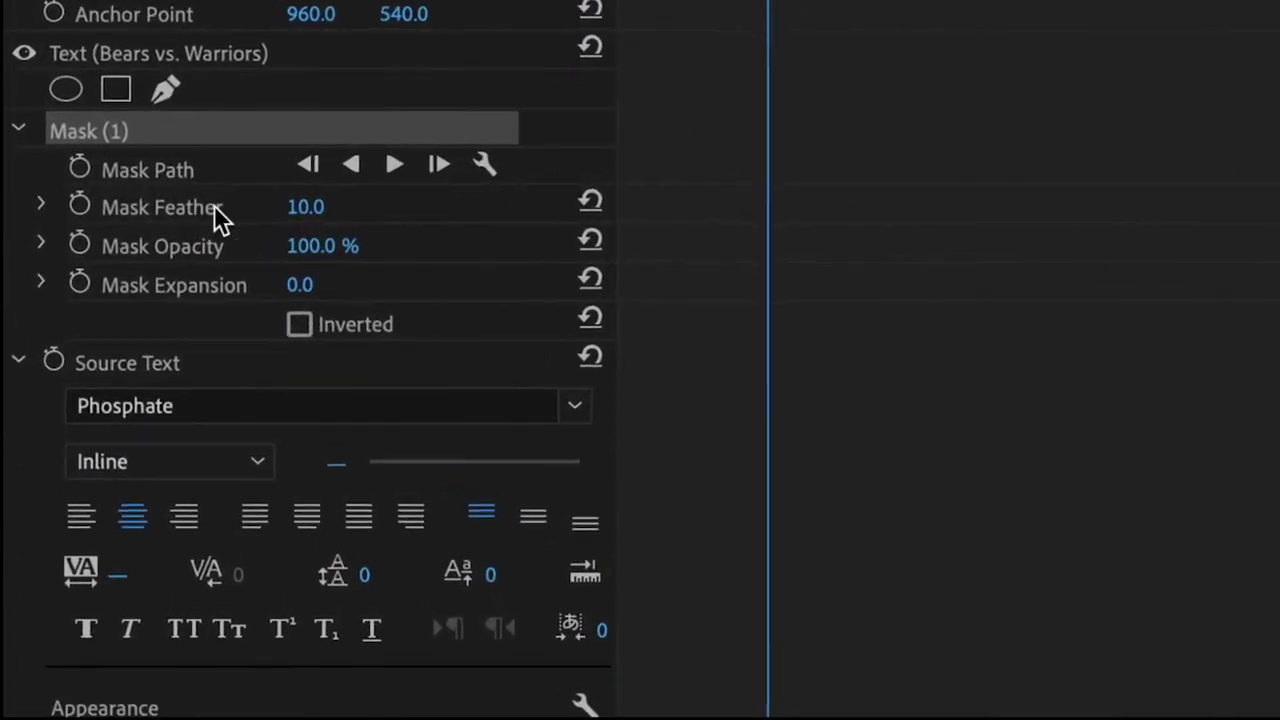
left_click(316, 212)
type("7")
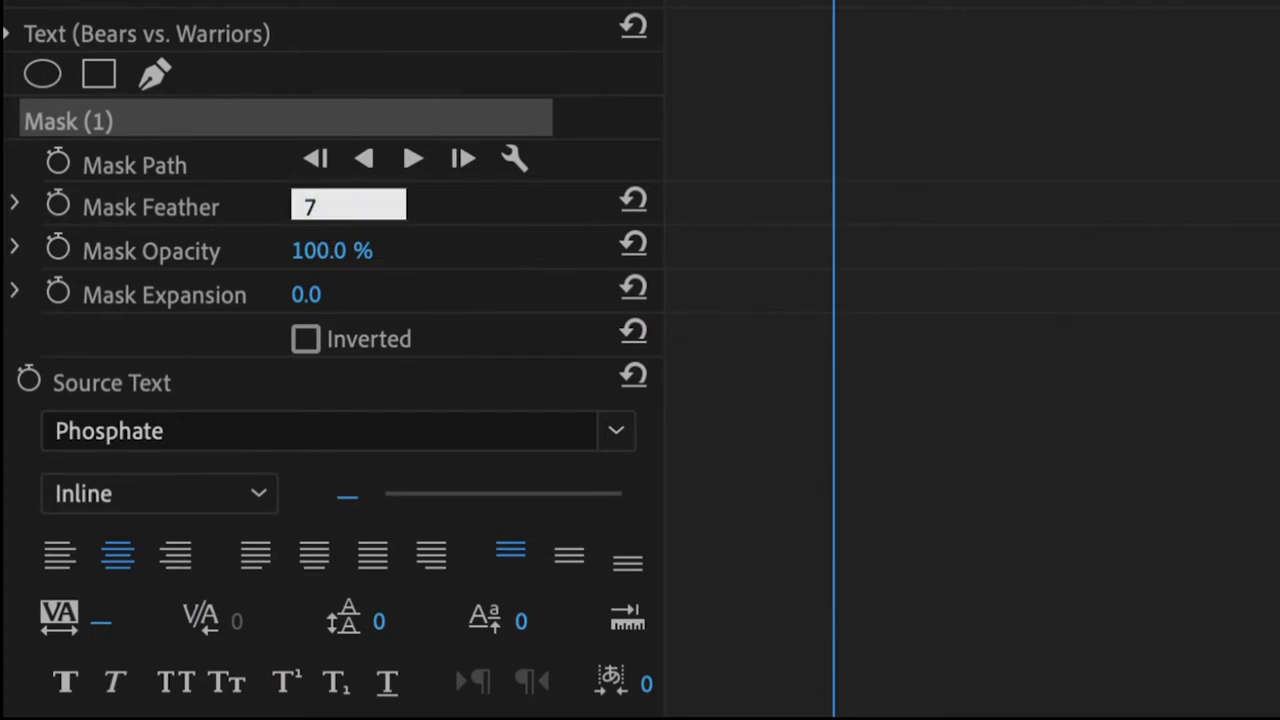
key("Return")
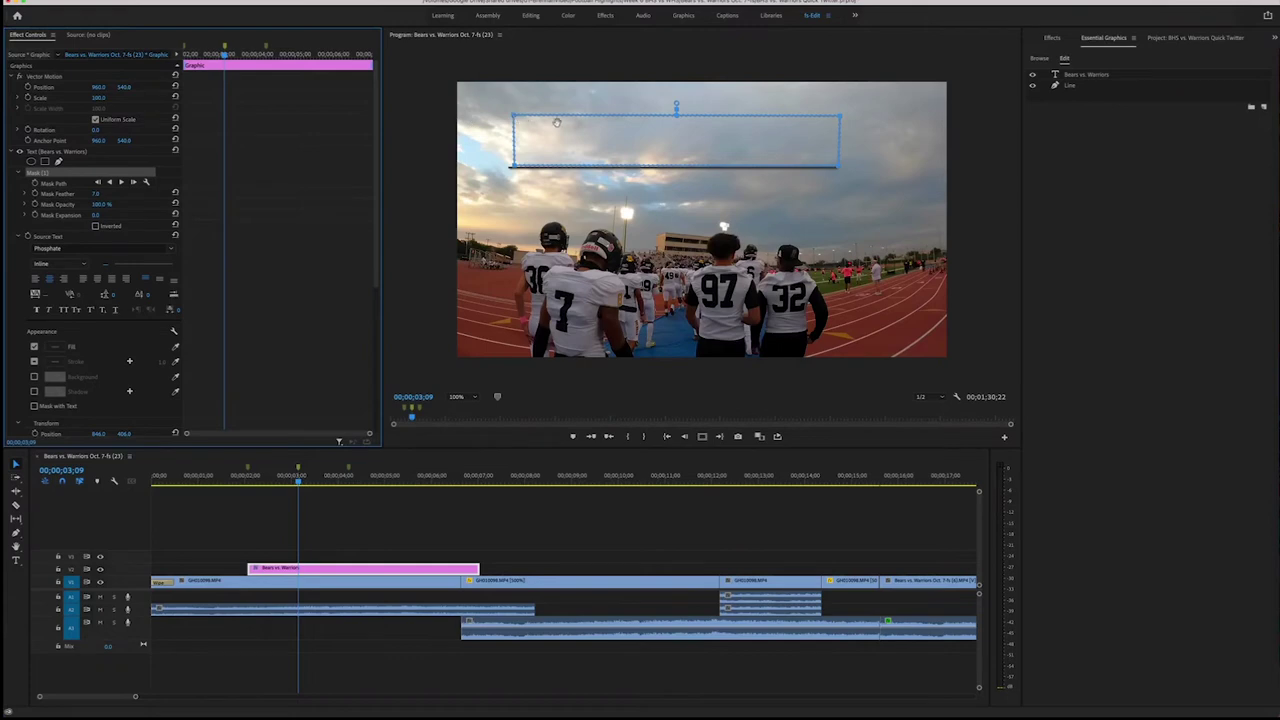
Add a position keyframe for the text at the second marker (00;00;03;09).
left_click(19, 173)
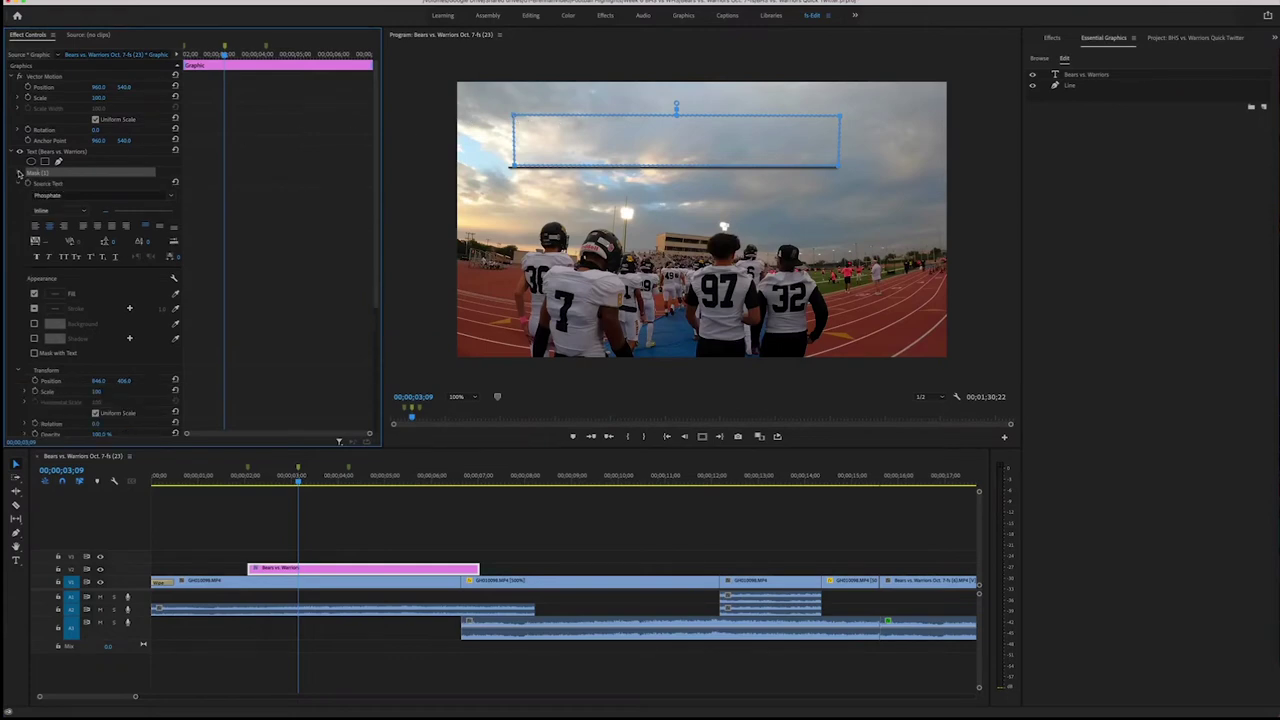
left_click(35, 381)
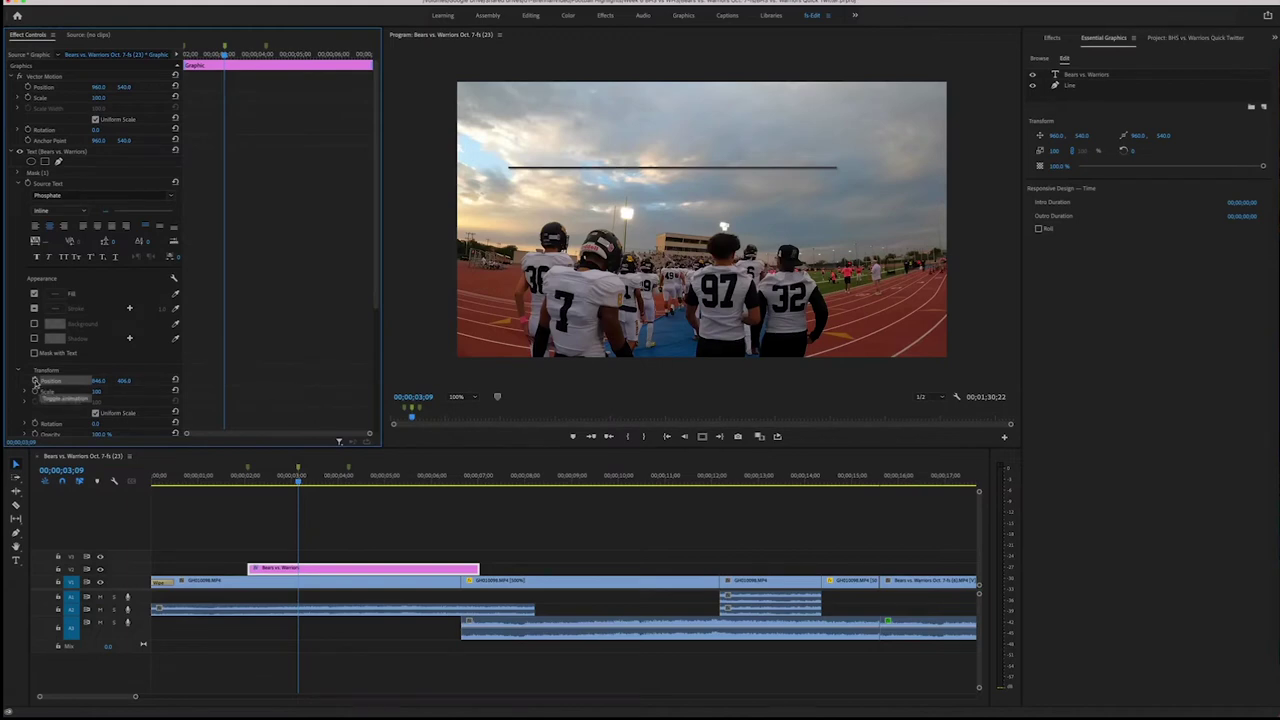
left_click(36, 381)
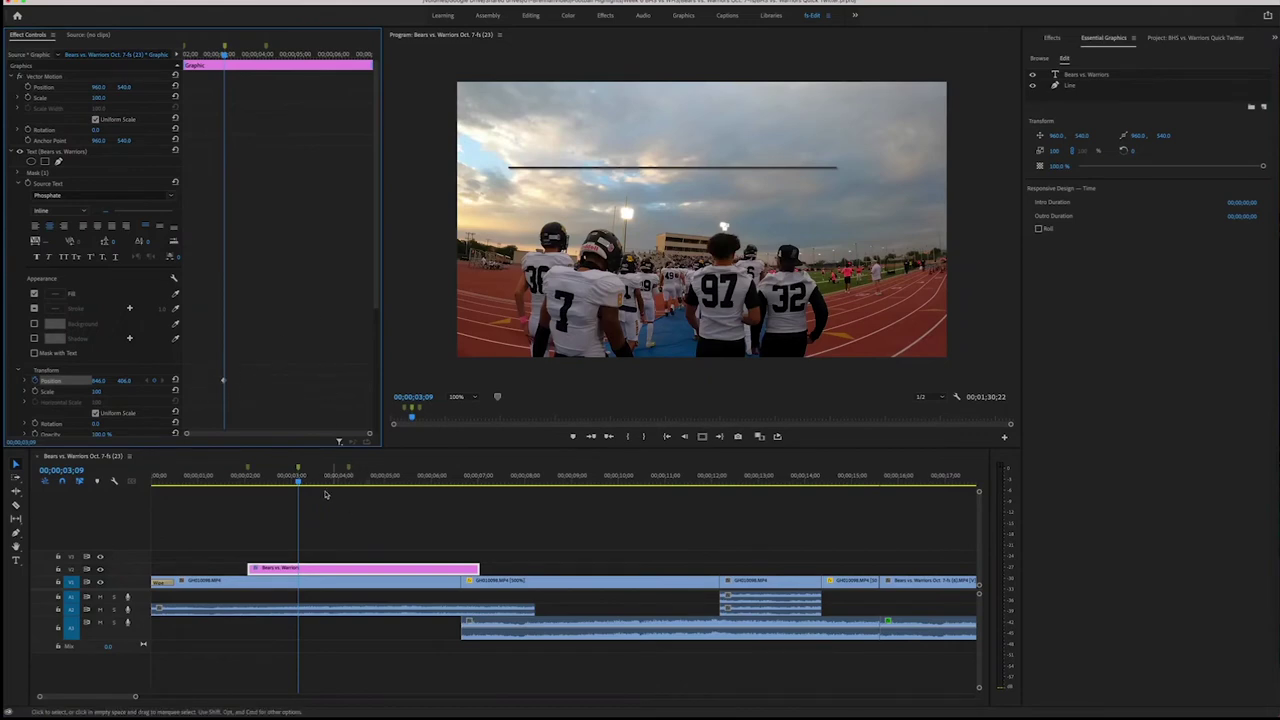
Add a position keyframe for the text at the third marker (00;00;04;14), raising it above the line to 846, 276.
left_click_drag(298, 482, 350, 481)
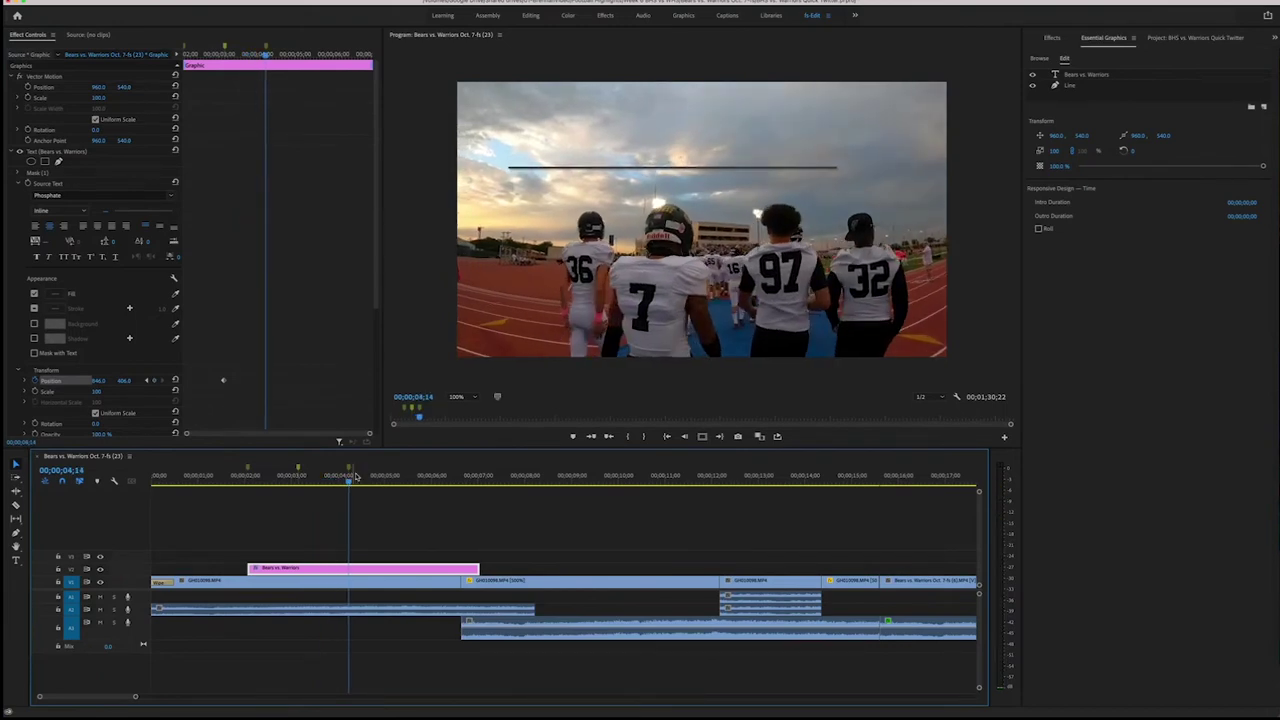
left_click(347, 482)
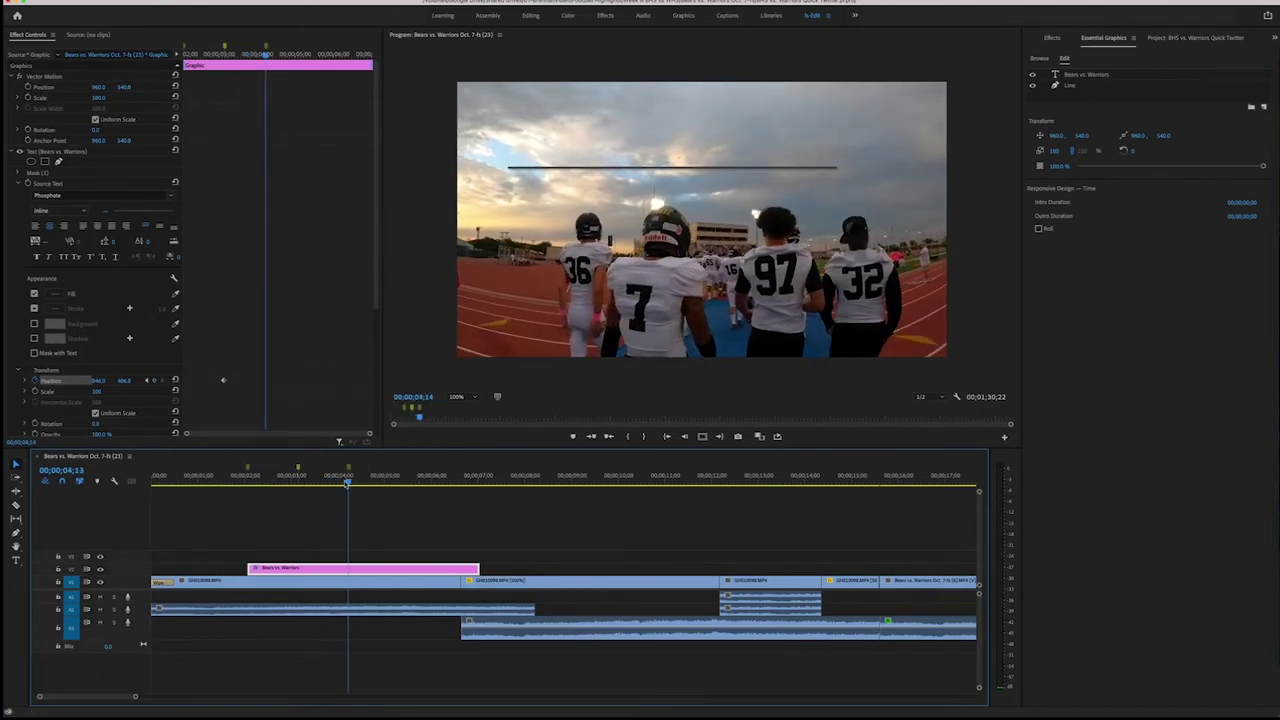
left_click(593, 437)
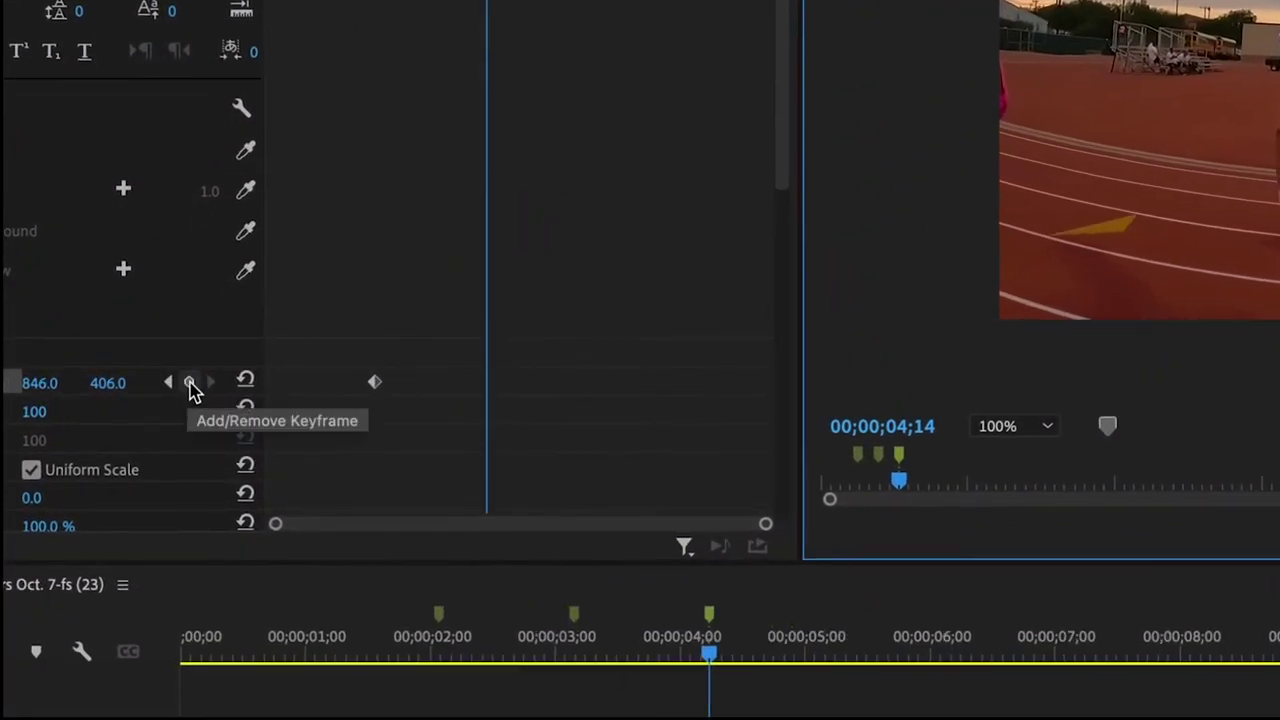
left_click(190, 383)
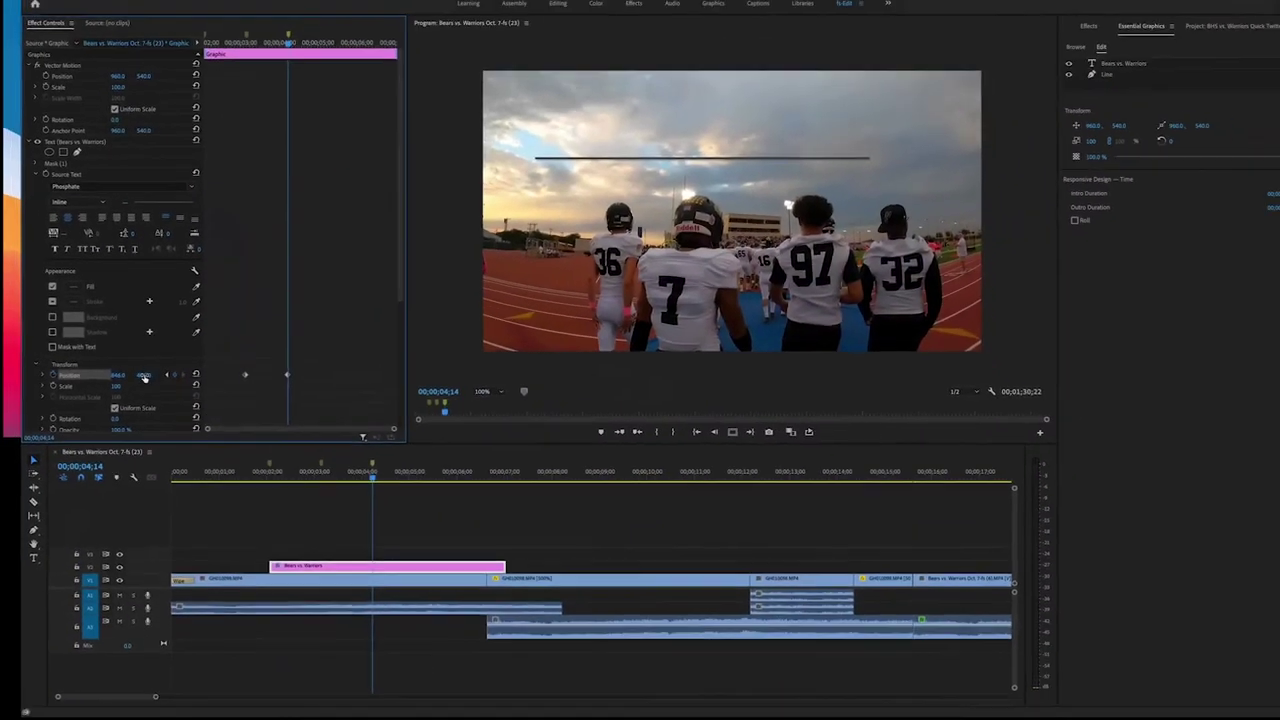
left_click_drag(123, 380, 70, 380)
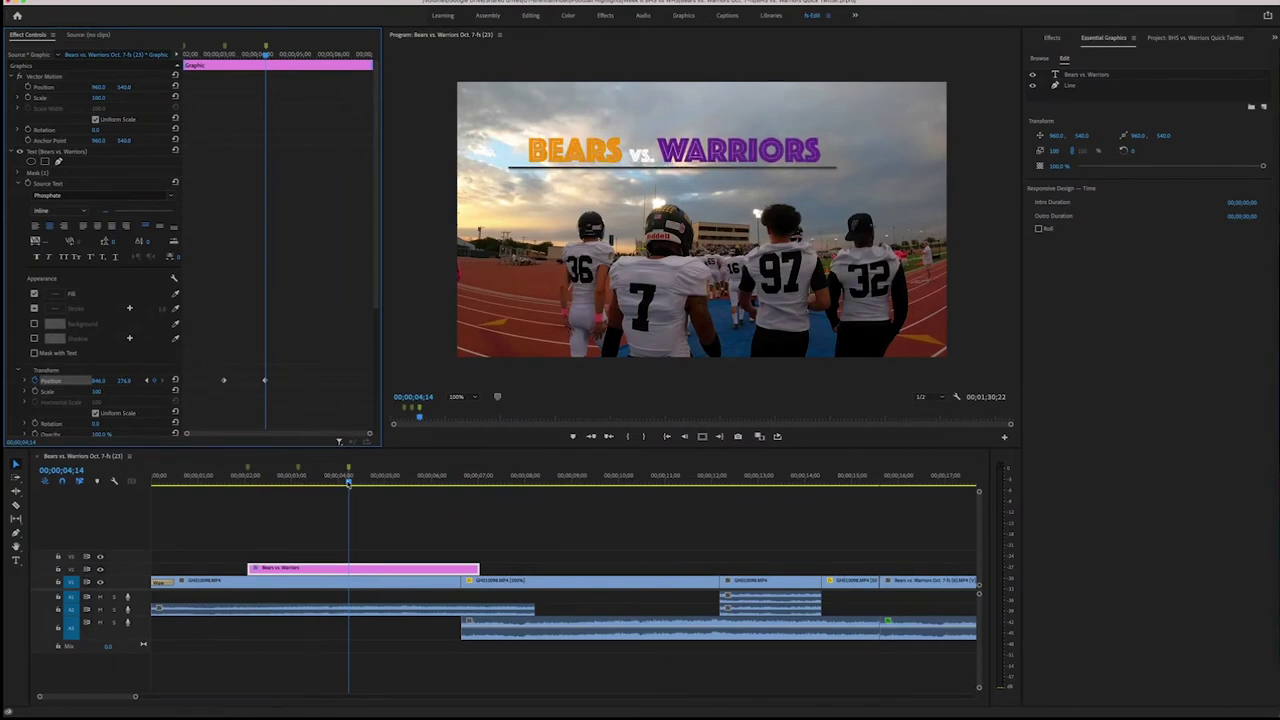
Play back the title animation from the first marker at 00;00;02;04 to check the line and rising text.
left_click_drag(340, 483, 249, 486)
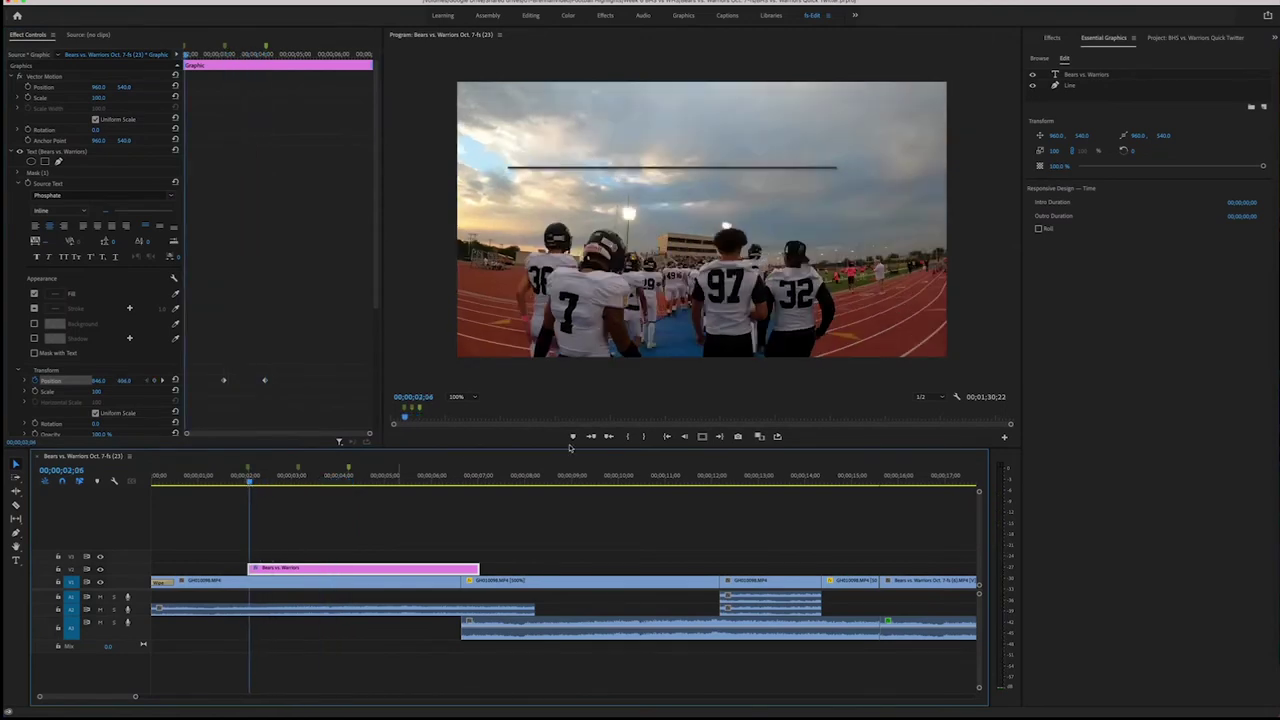
left_click(608, 437)
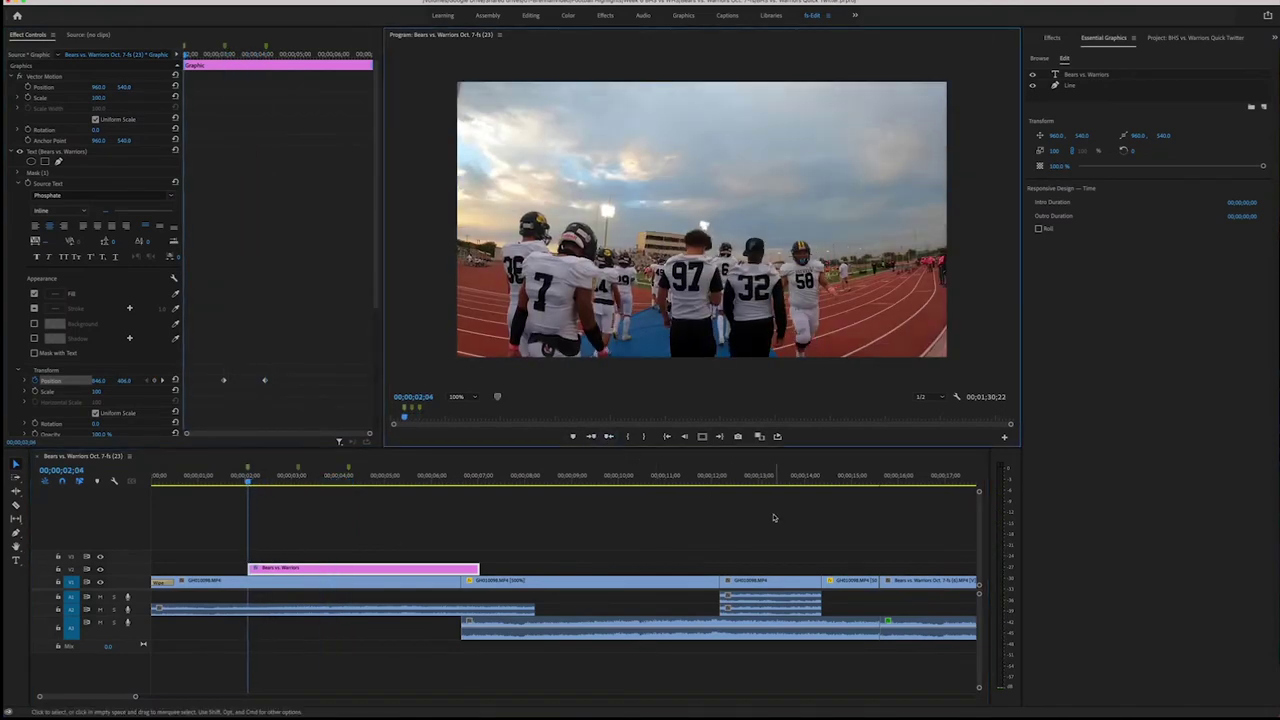
key("space")
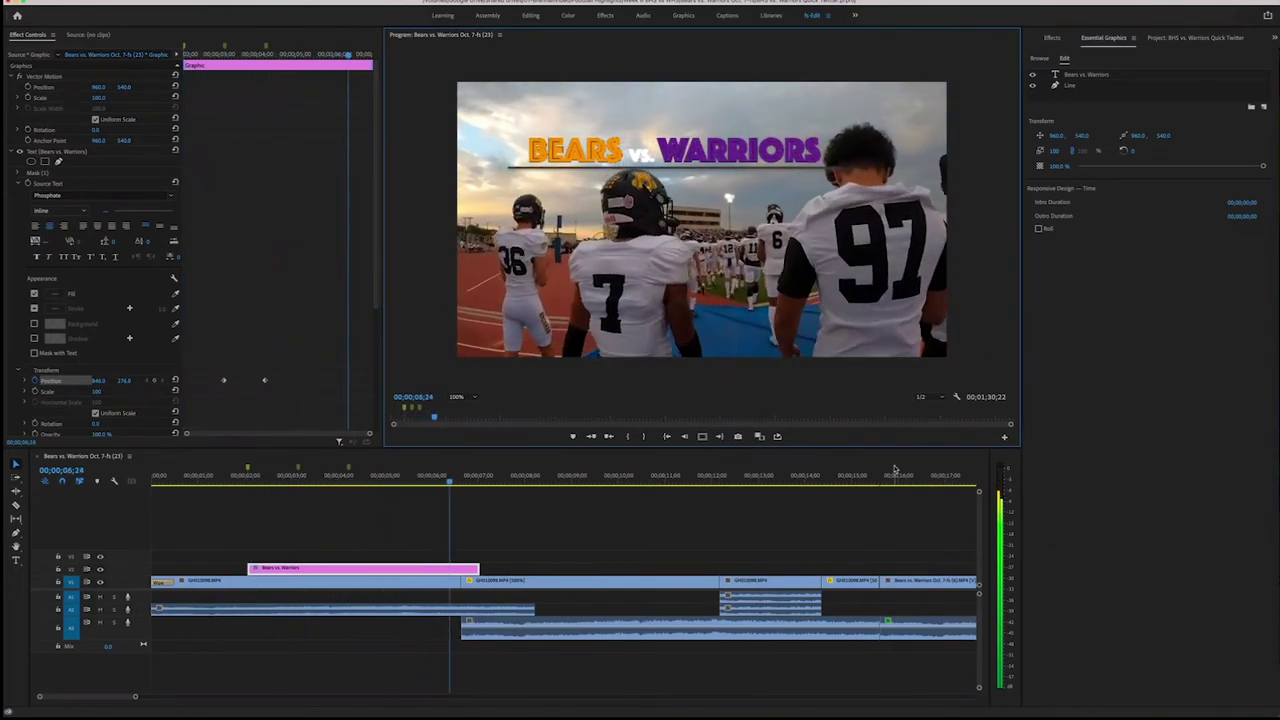
key("space")
Trim the end of the title graphic to the cut between the first two video clips at 00;00;06;38.
key("Left")
key("Left")
key("Left")
key("Left")
key("Left")
key("Left")
key("Left")
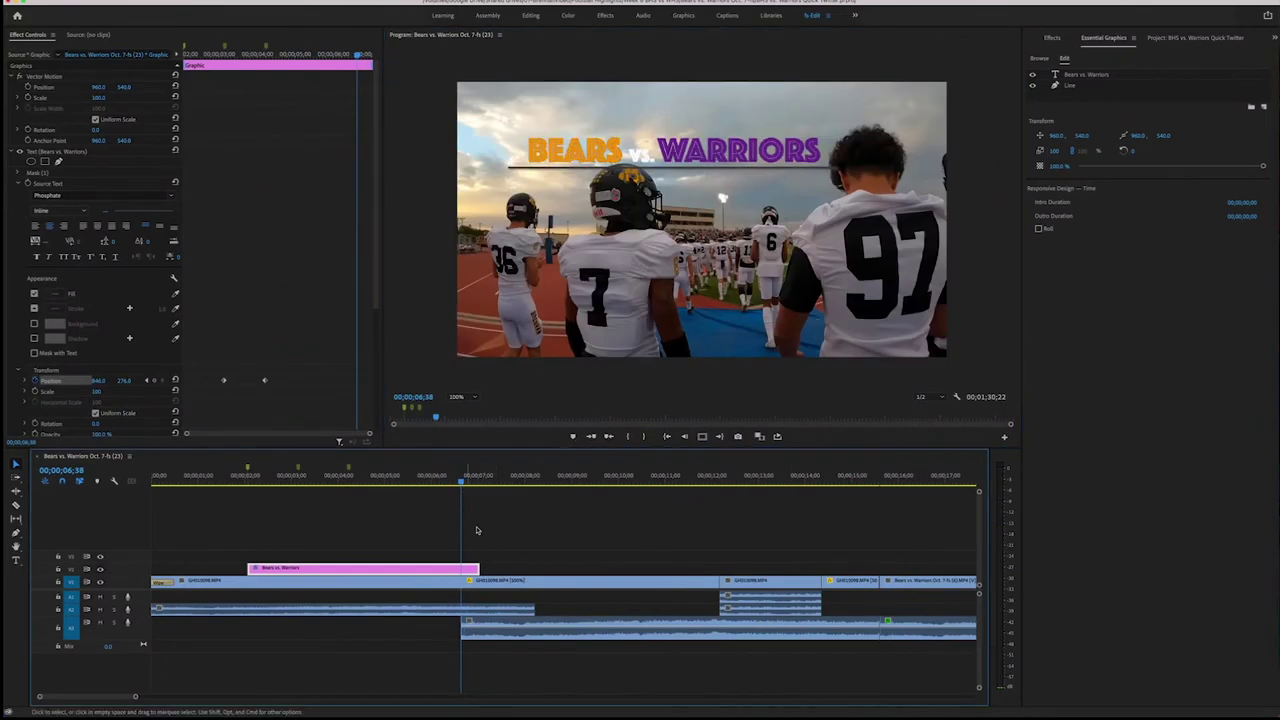
left_click_drag(476, 563, 461, 565)
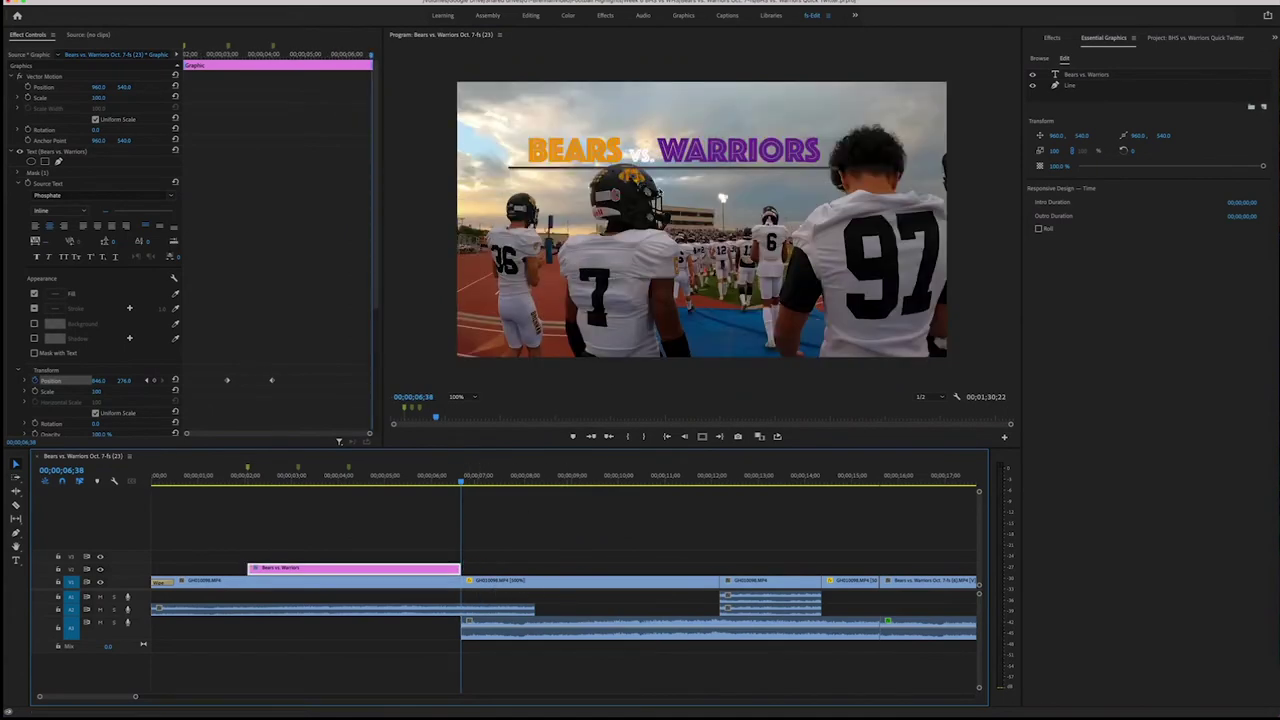
Find the Wipe video transition, apply it to the end of the title graphic, and set it to wipe upward.
left_click(1052, 38)
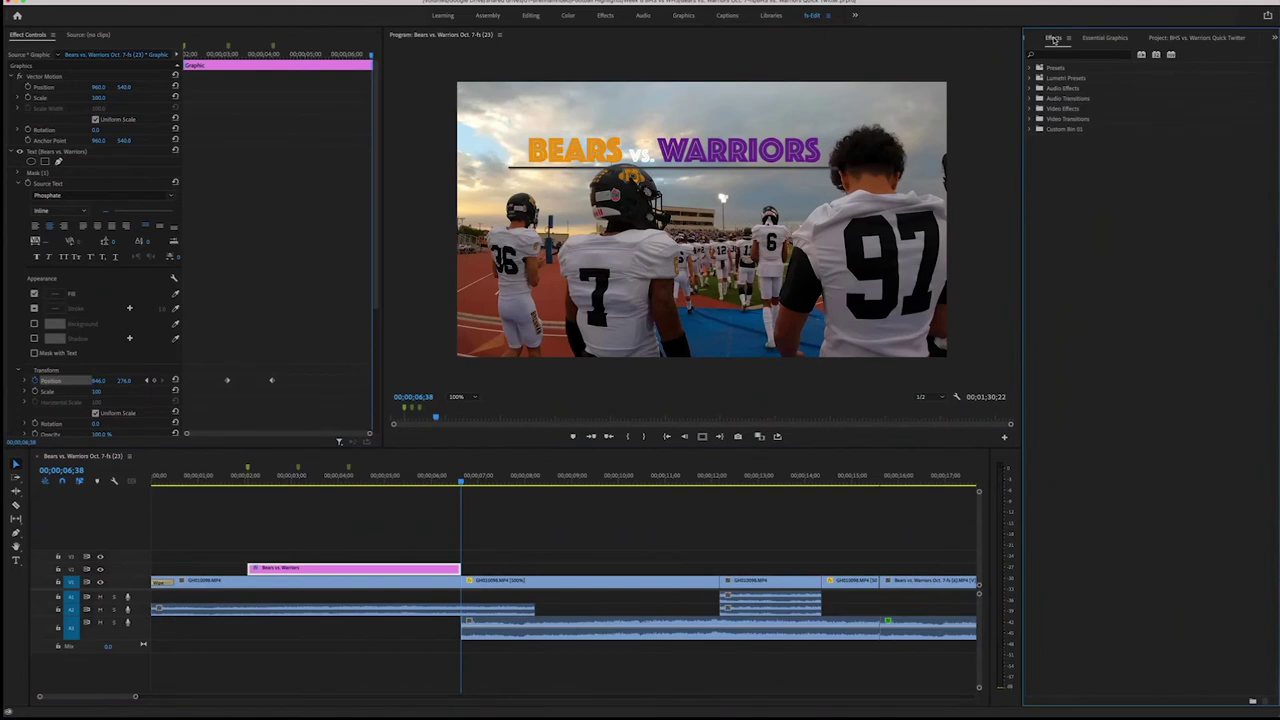
left_click(1057, 56)
type("wipe")
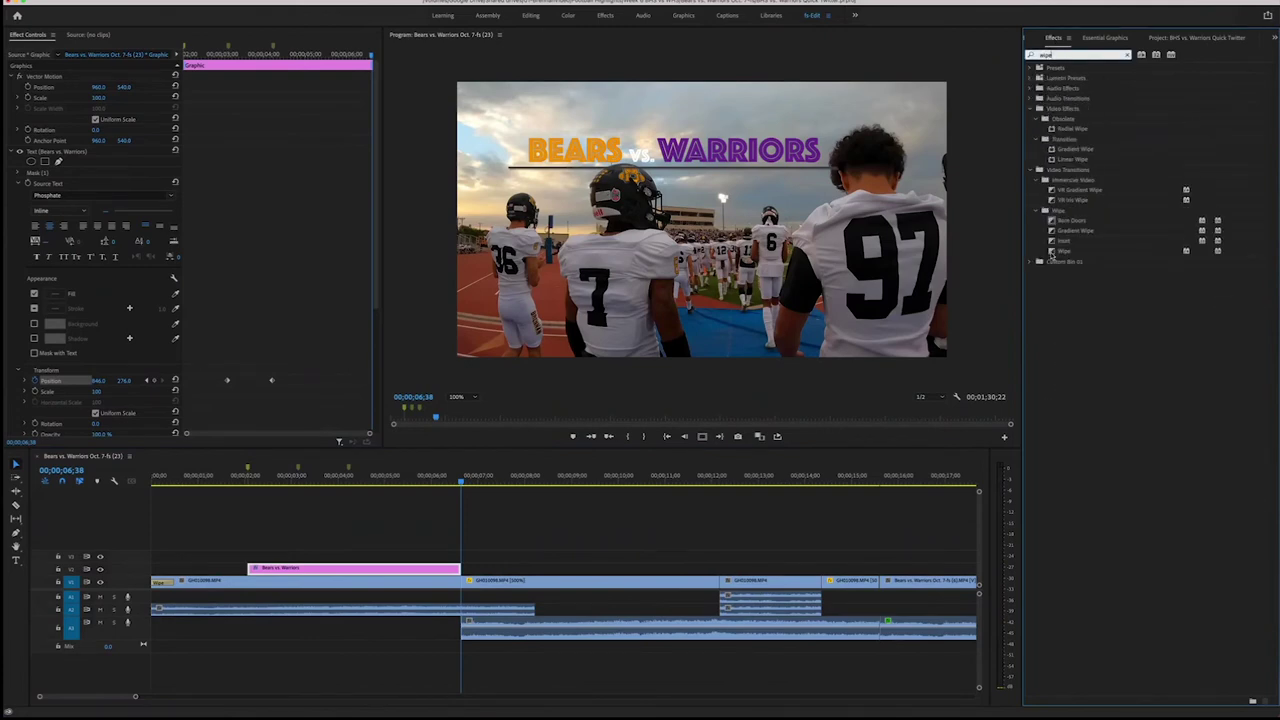
left_click(1051, 252)
left_click_drag(1051, 253, 460, 569)
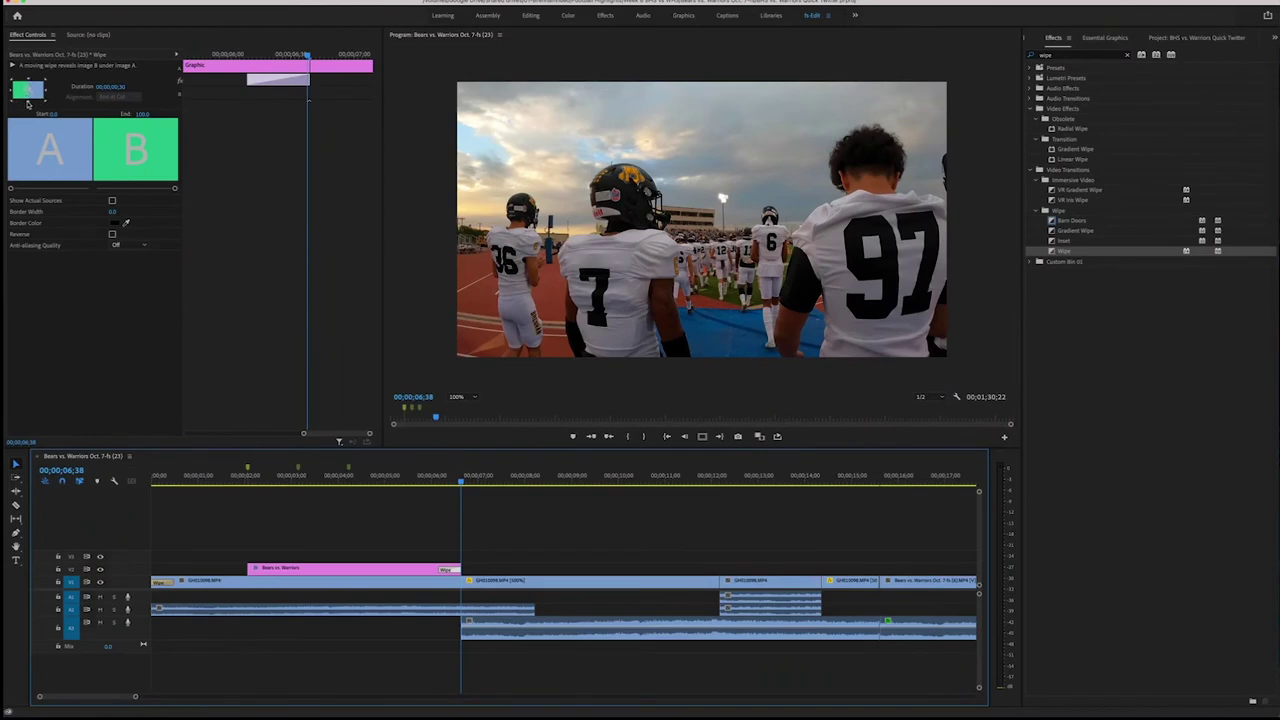
left_click(28, 103)
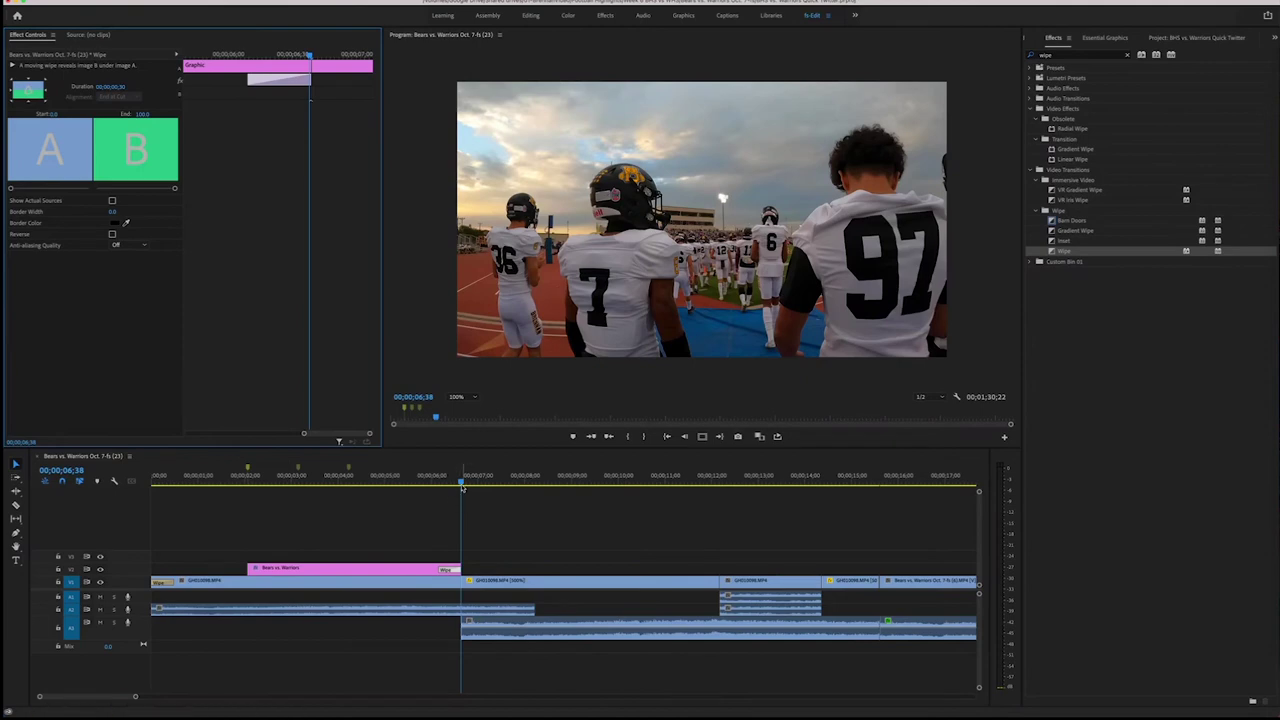
Play back the title from the first marker through its closing wipe transition.
left_click(667, 436)
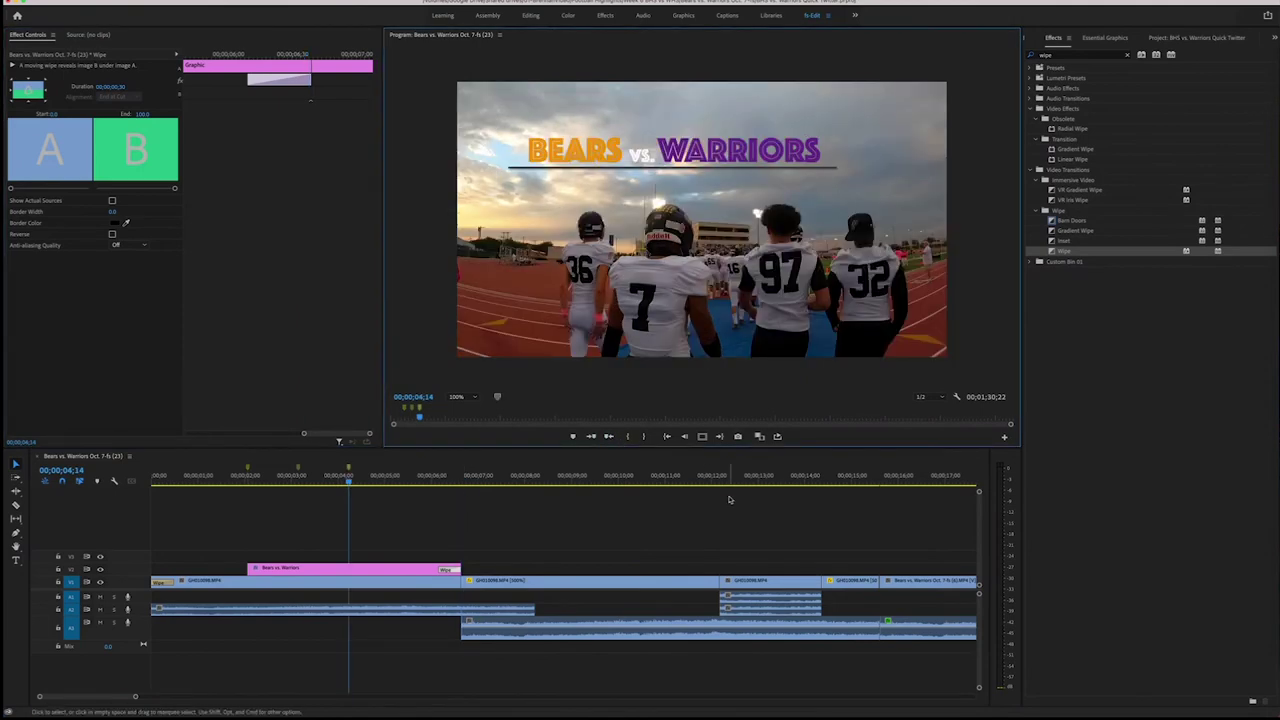
left_click(609, 437)
left_click(609, 437)
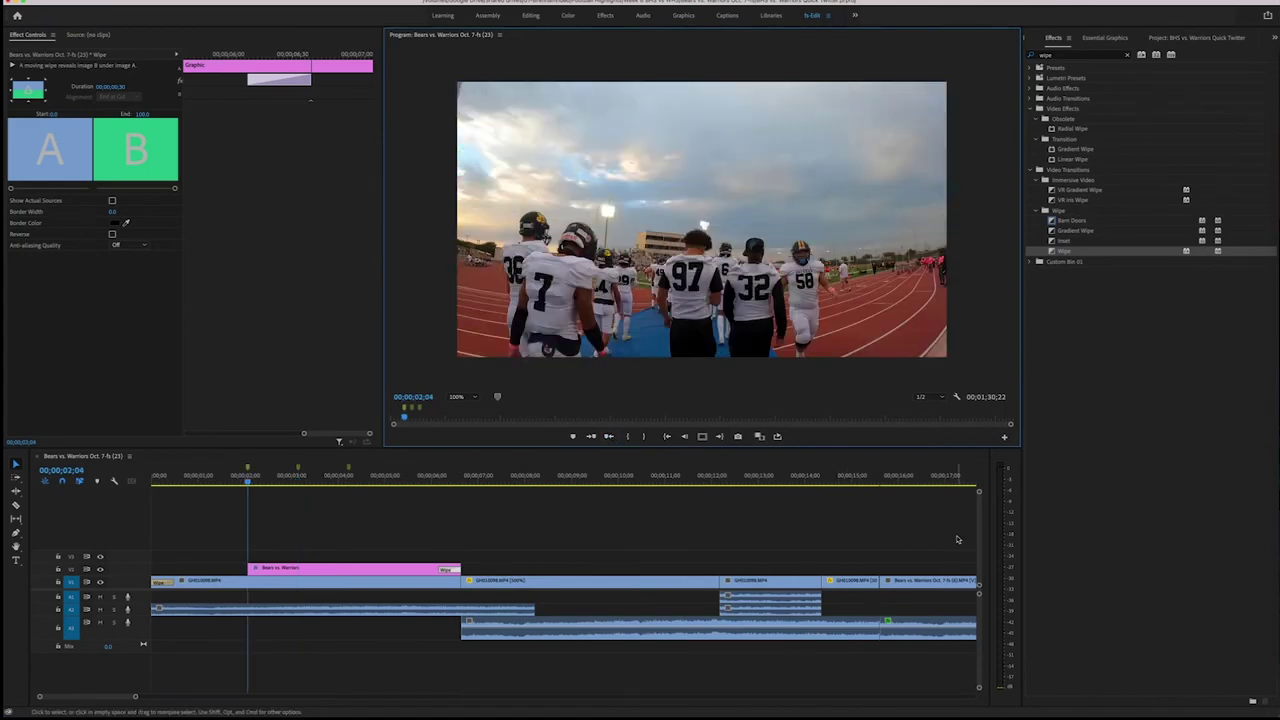
key("space")
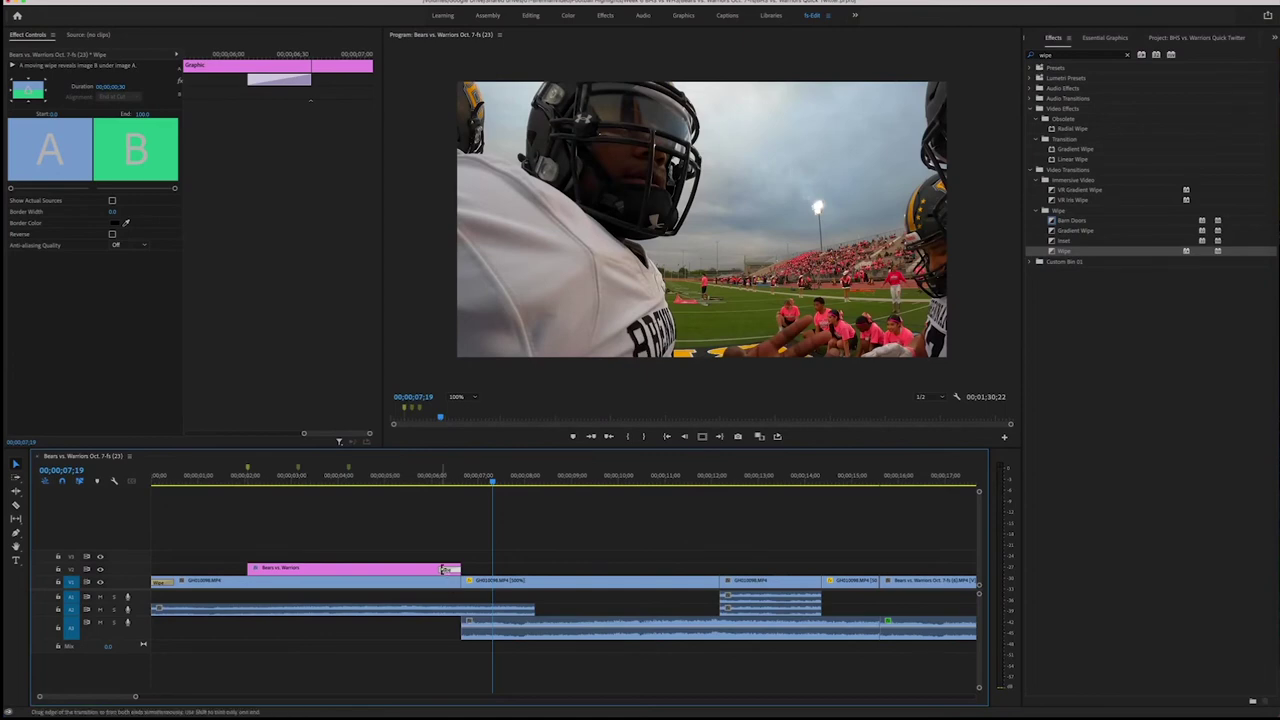
Lengthen the wipe transition at the end of the title graphic to a duration of 00;00;01;21.
left_click_drag(441, 569, 413, 569)
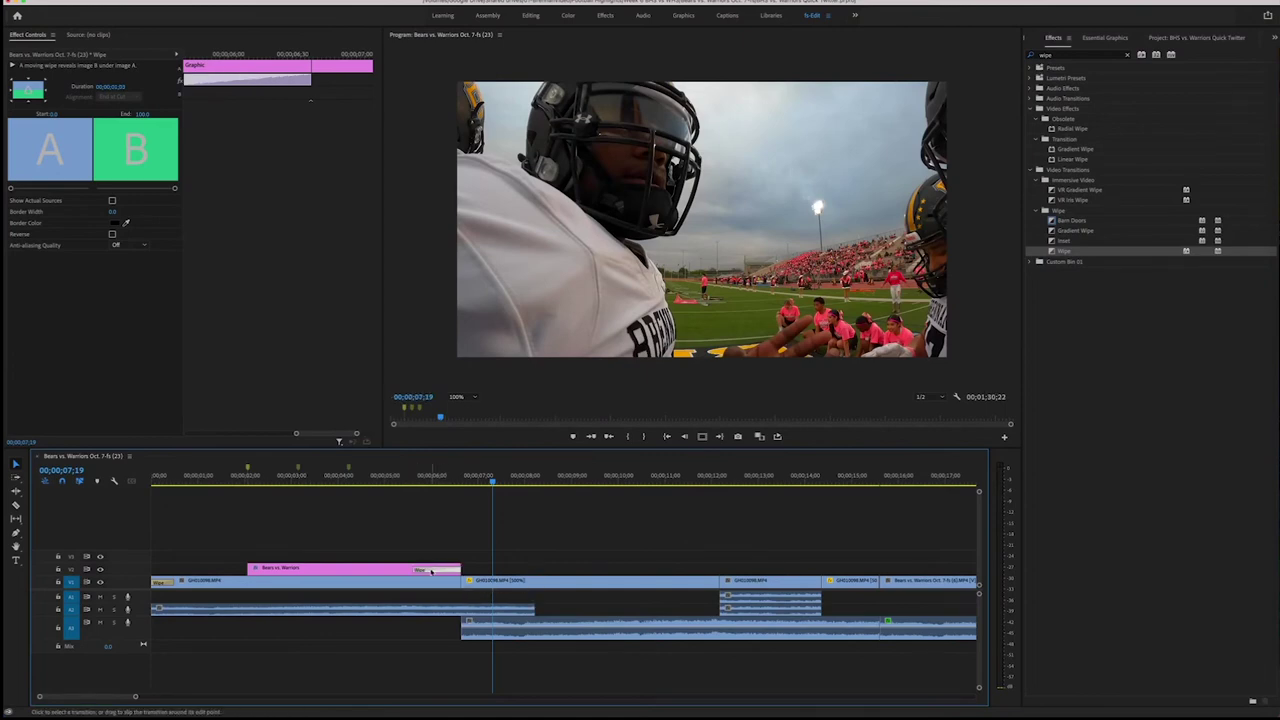
left_click_drag(382, 290, 448, 290)
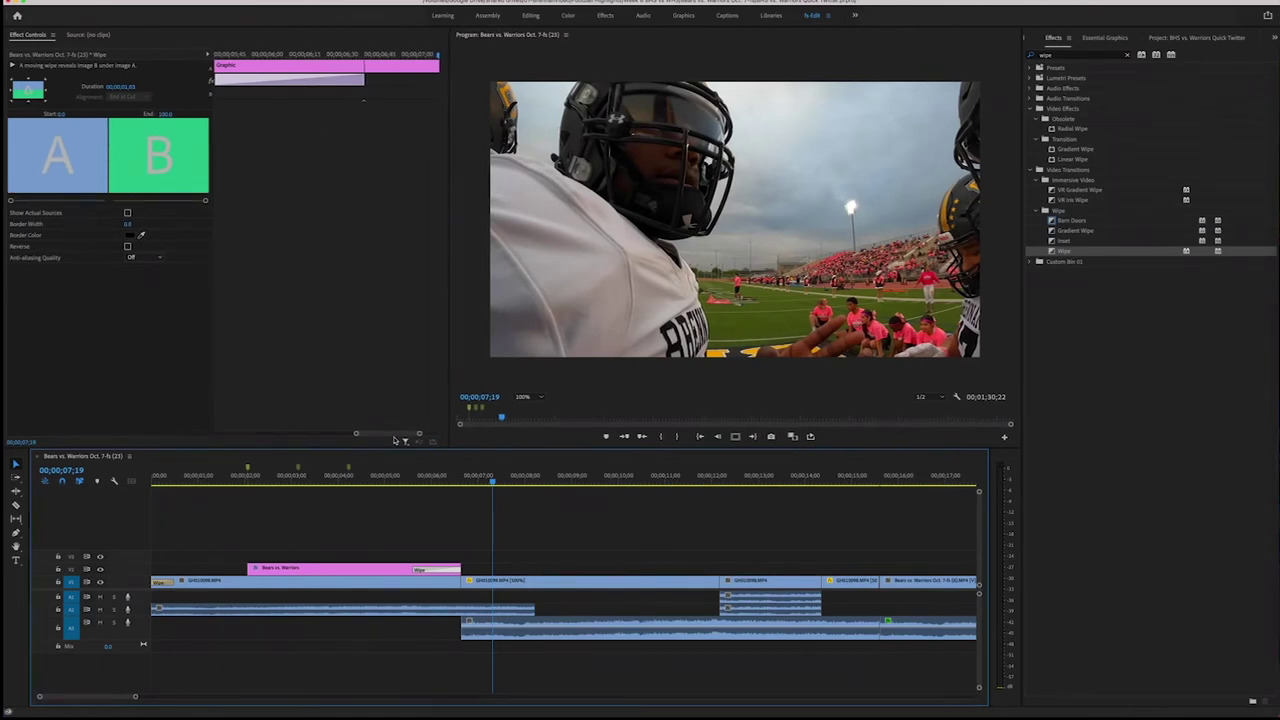
mouse_move(419, 436)
left_mouse_down()
mouse_move(434, 436)
mouse_move(405, 436)
left_mouse_up()
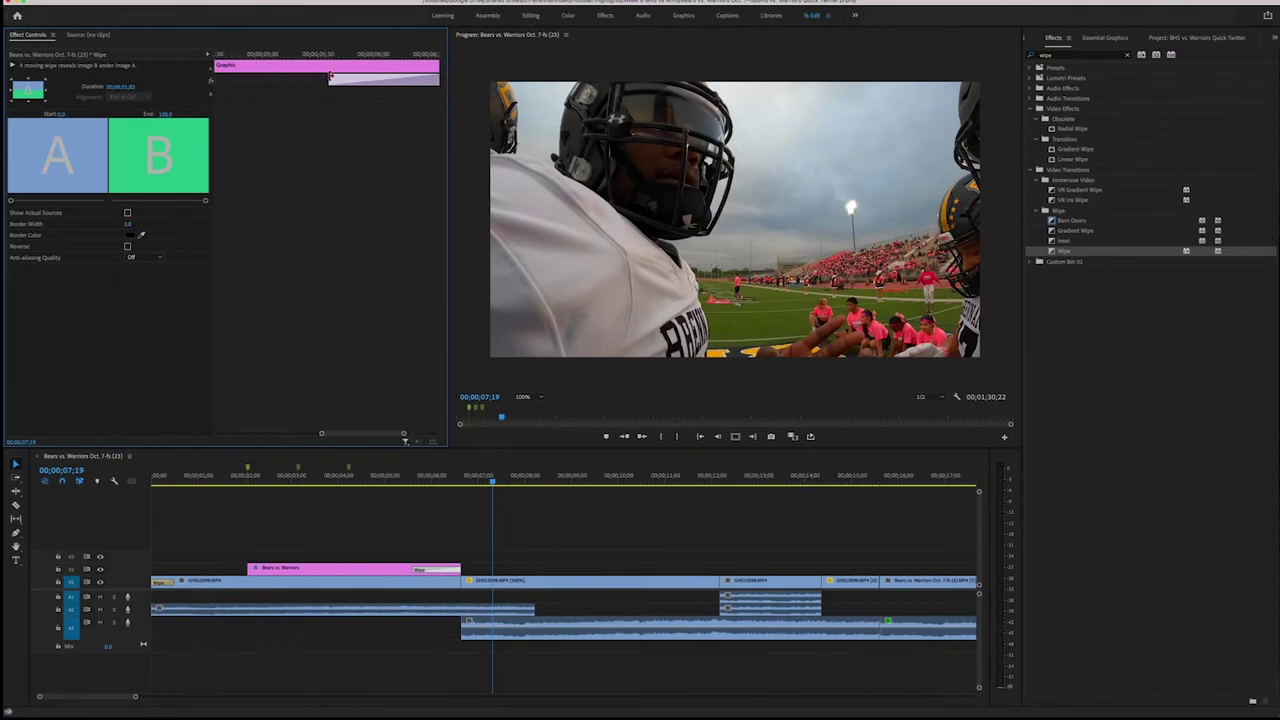
left_click_drag(330, 76, 298, 76)
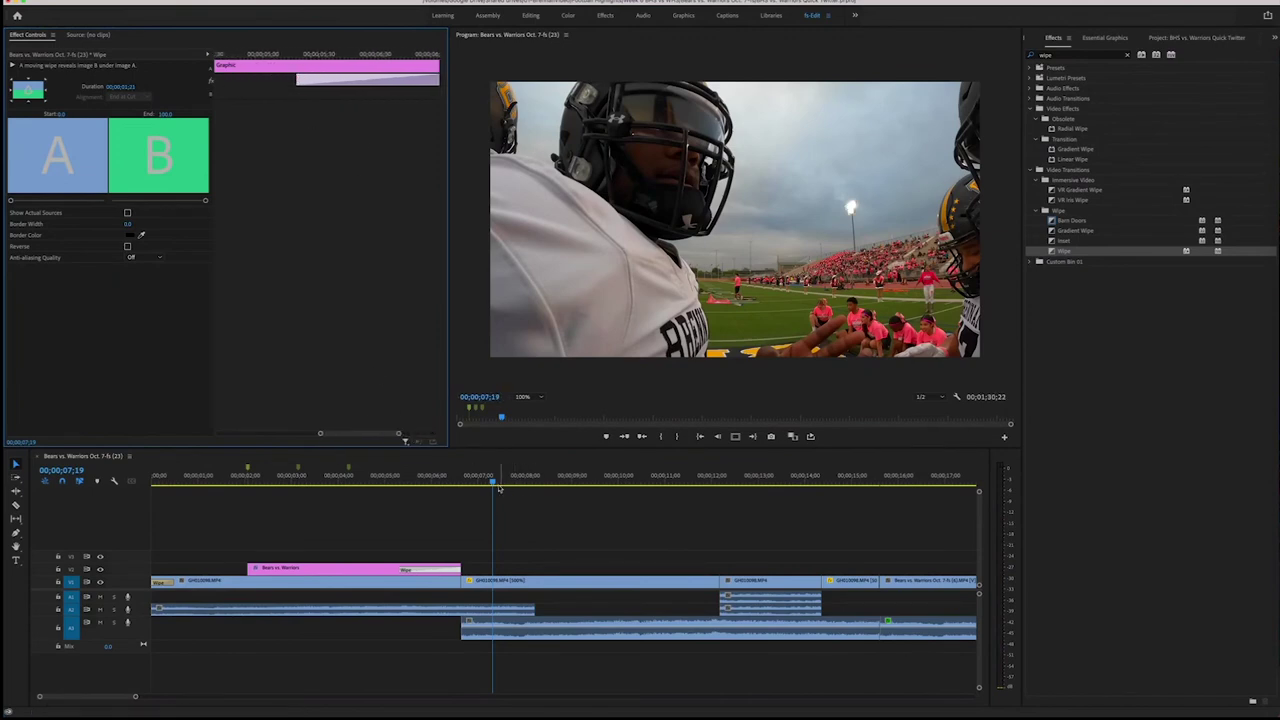
Move all timeline clips to the right, extending the sequence to 00;01;31;57, and play it from the start past the title.
left_click_drag(492, 483, 274, 497)
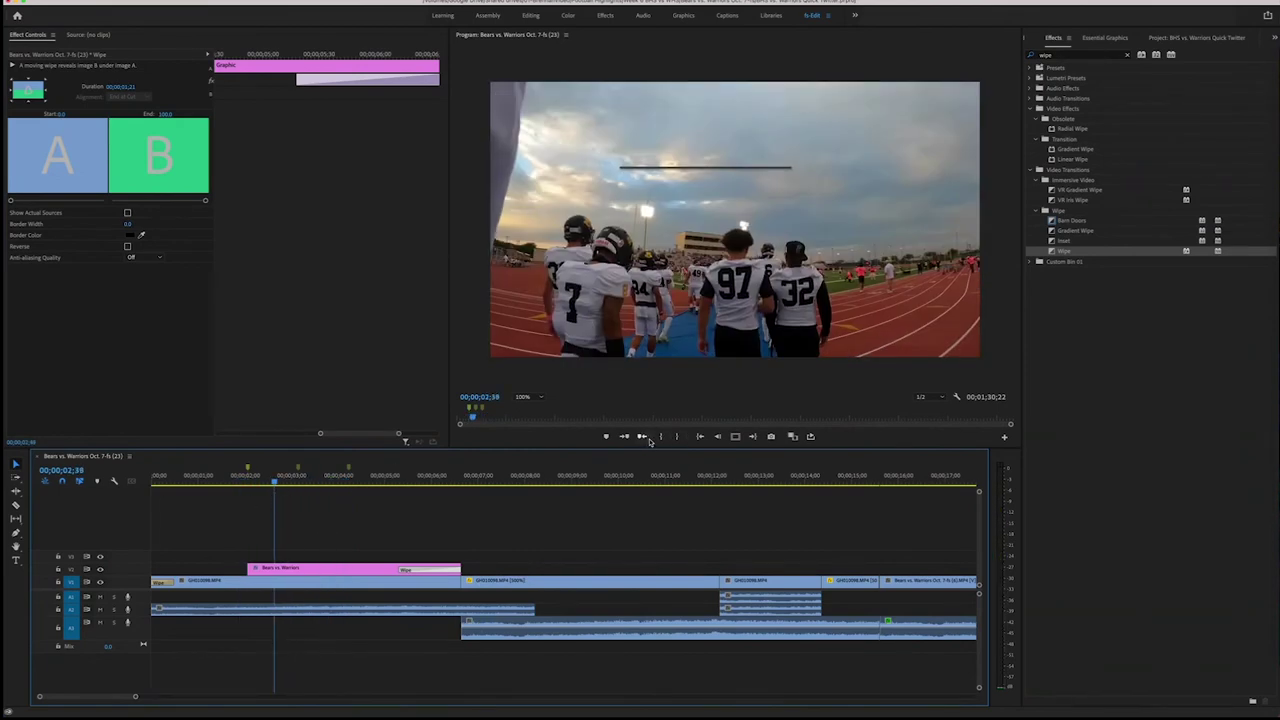
left_click(700, 437)
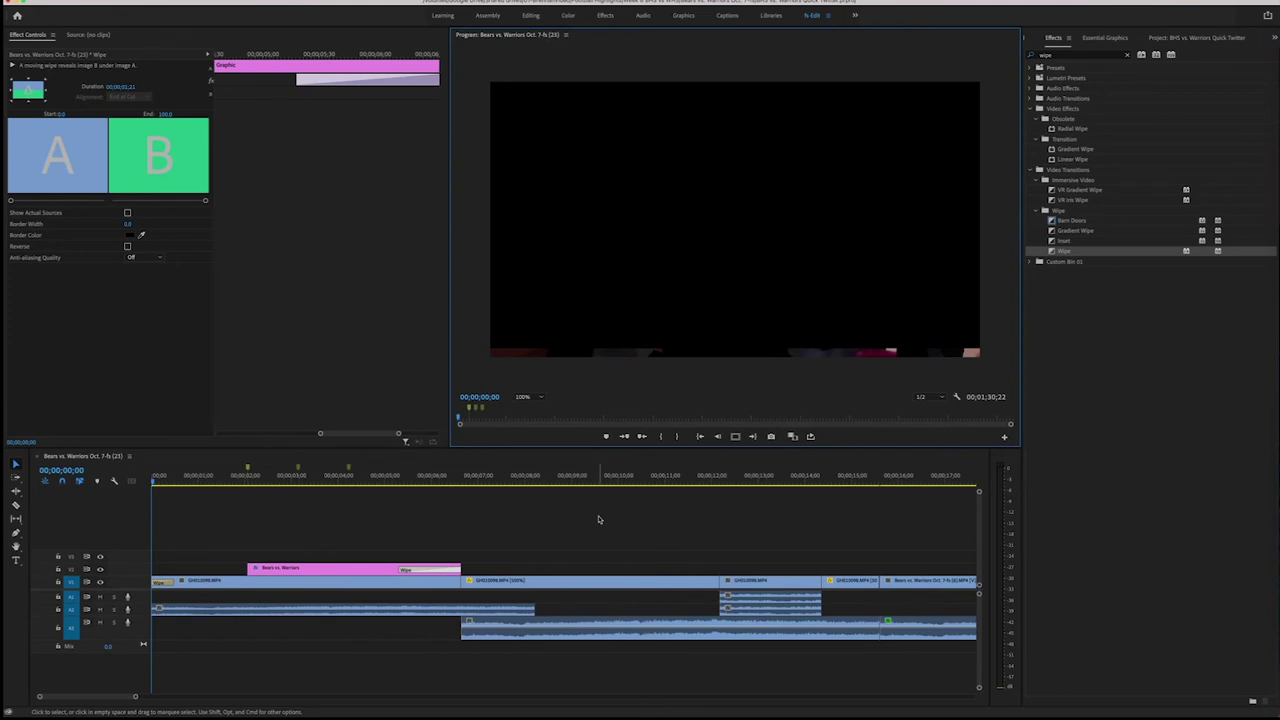
key("backslash")
left_click_drag(892, 669, 172, 550)
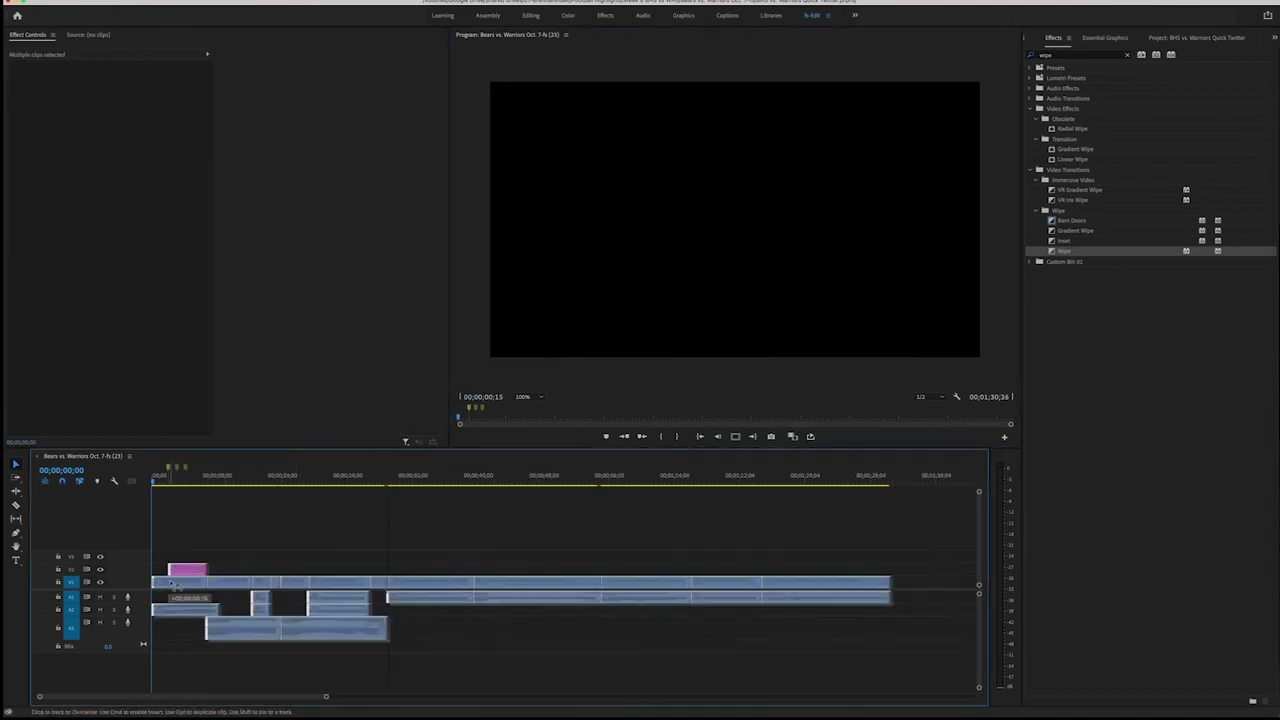
scroll(169, 584, "up", 1)
left_click_drag(156, 579, 153, 580)
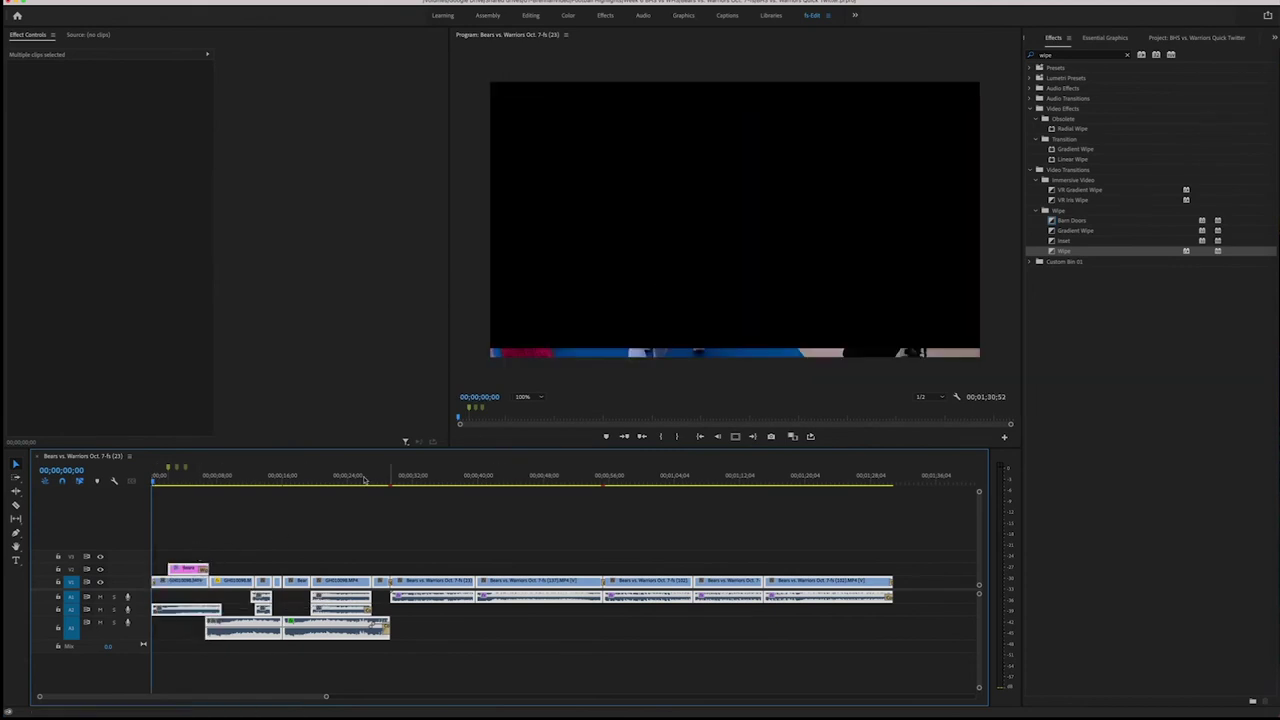
key("ctrl+z")
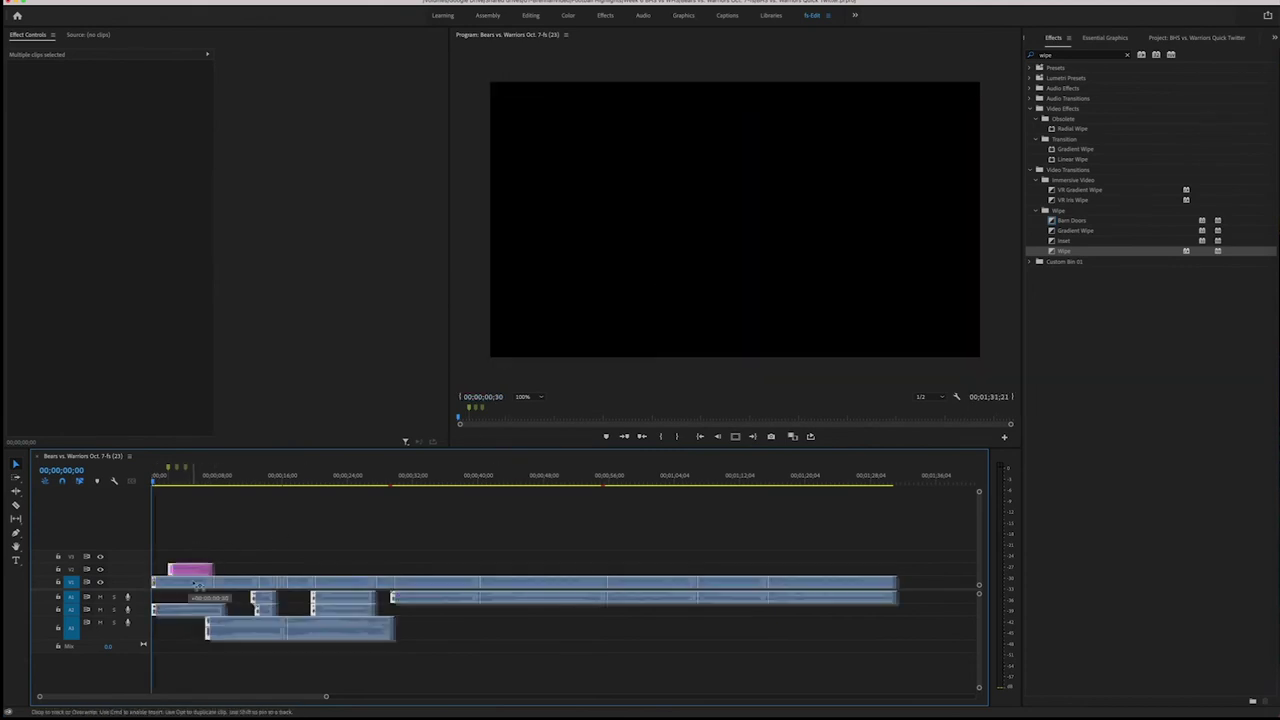
left_click_drag(162, 580, 155, 580)
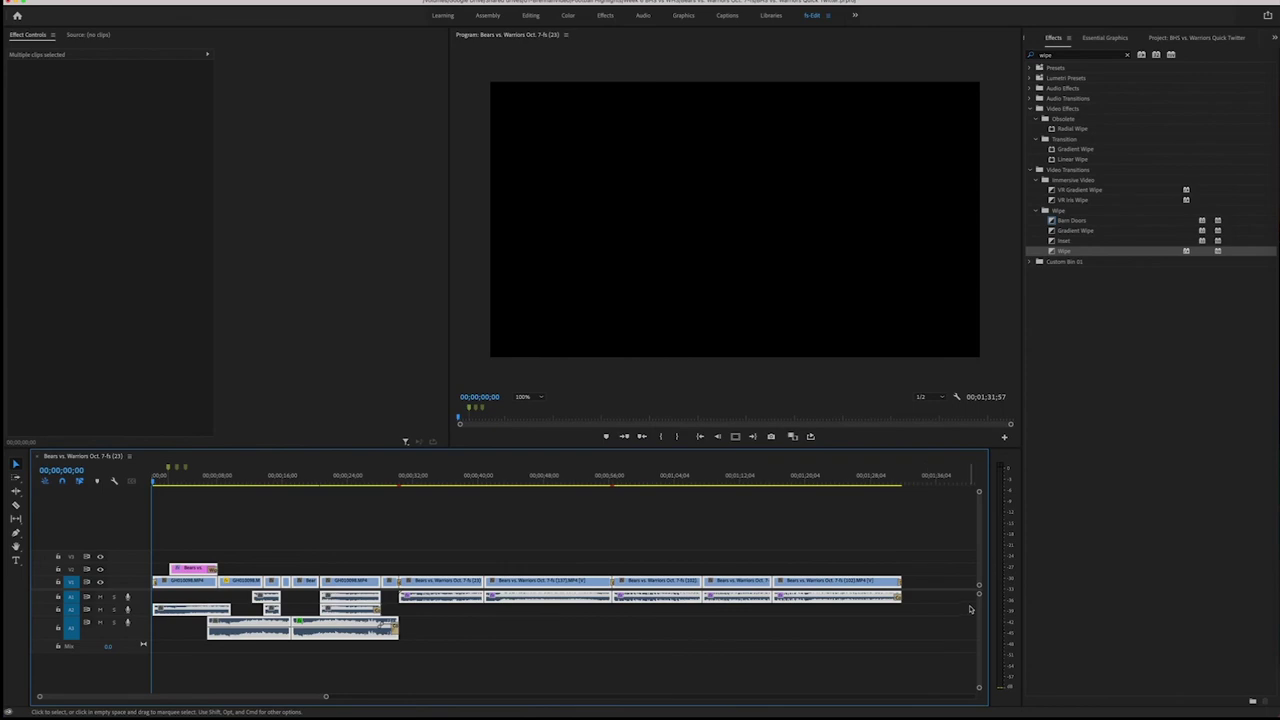
key("space")
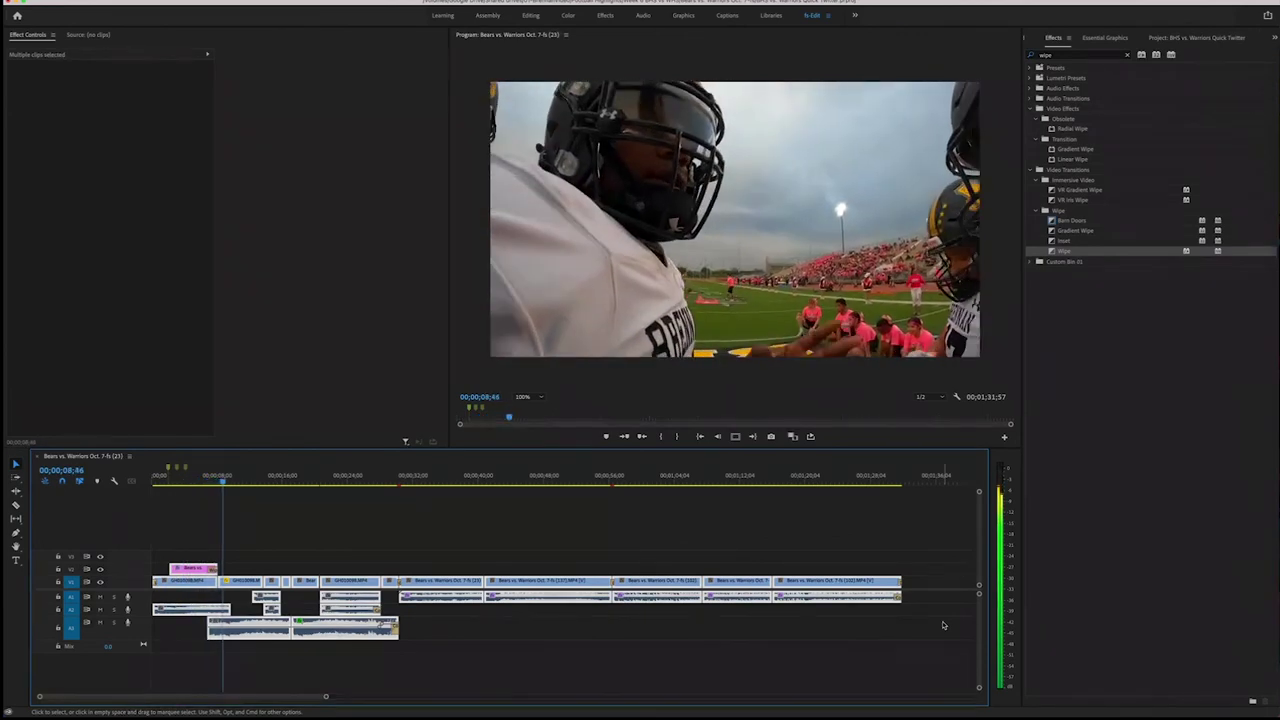
key("space")
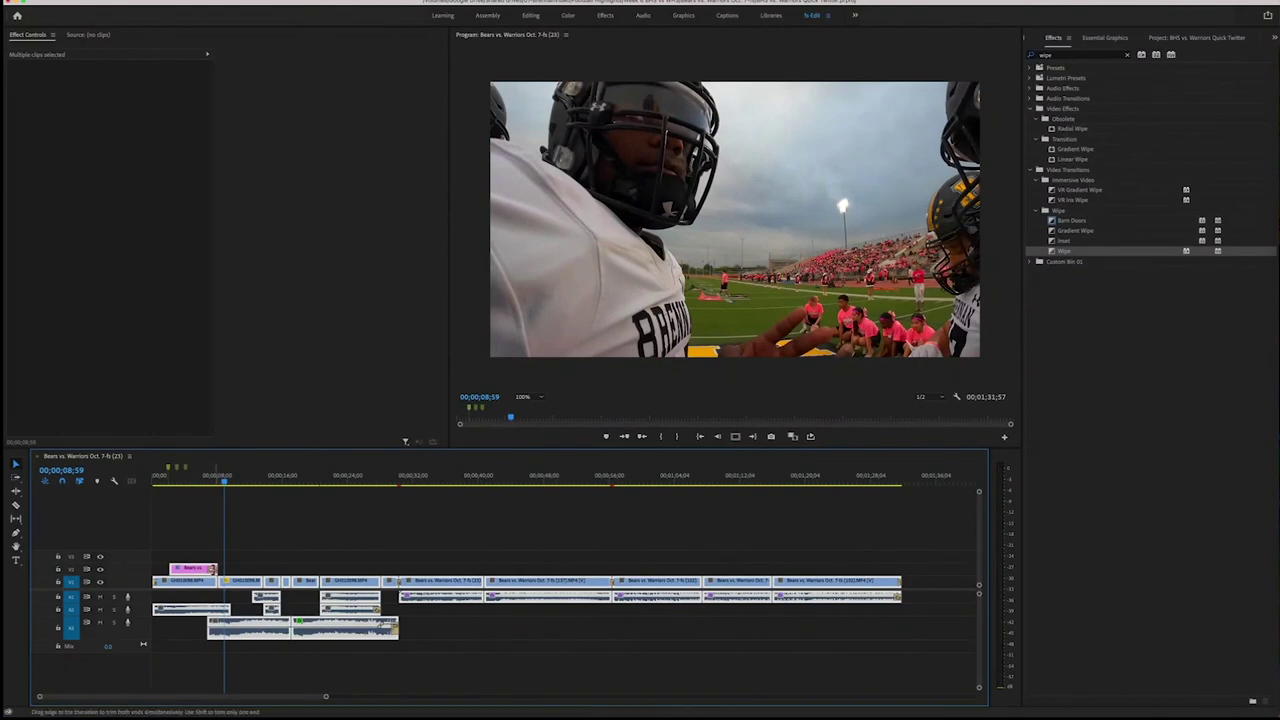
Extend the title's closing wipe transition to about 2.5 seconds and play back the title from about 00;00;01;52.
left_click(212, 568)
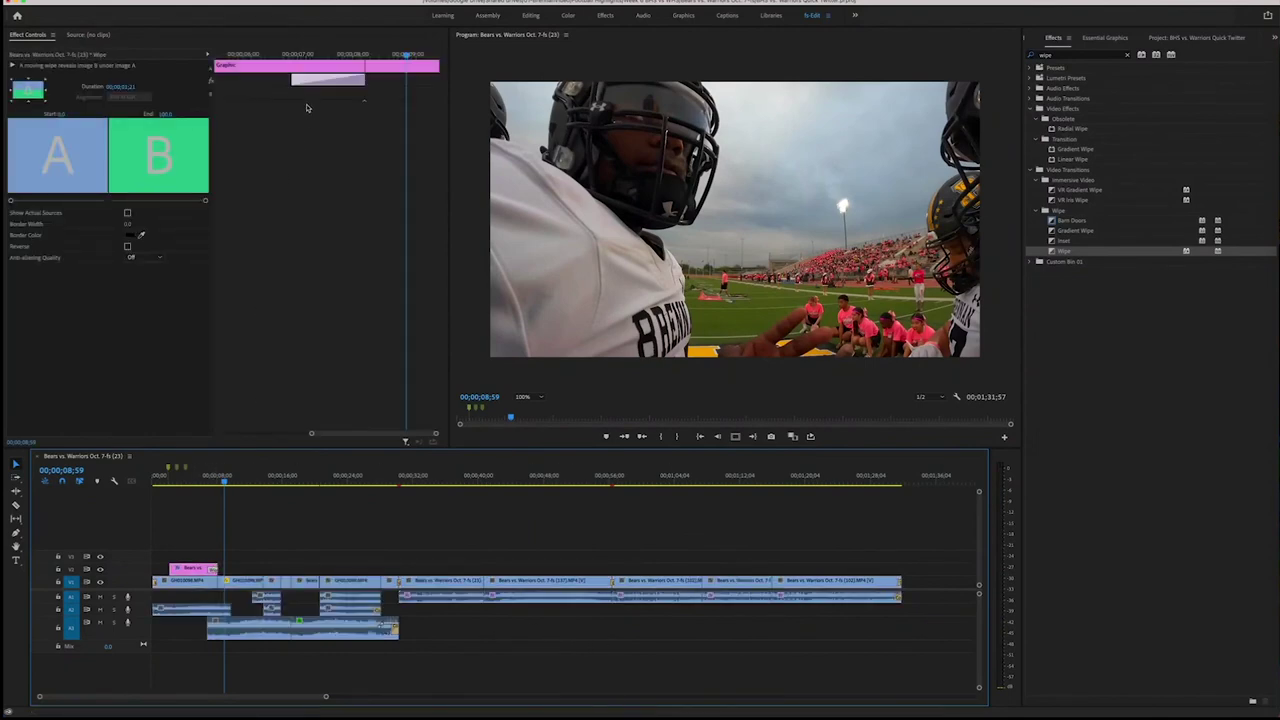
left_click_drag(292, 78, 228, 78)
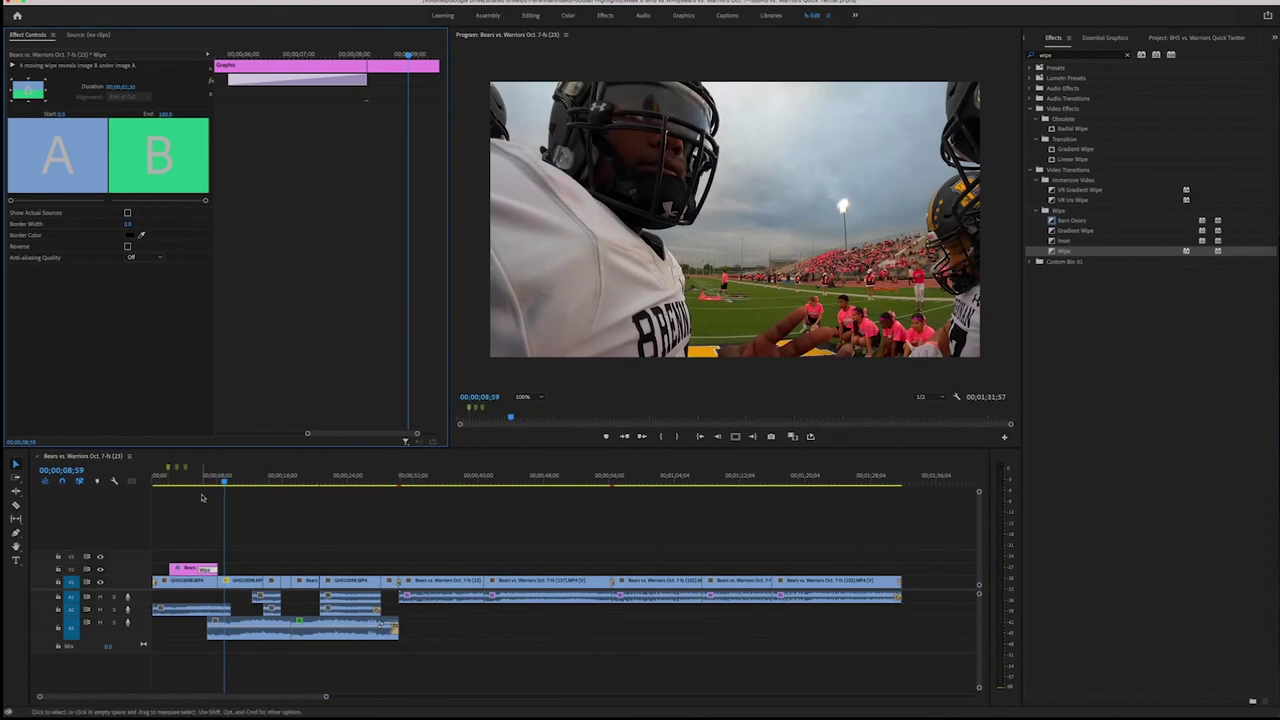
left_click_drag(196, 488, 166, 490)
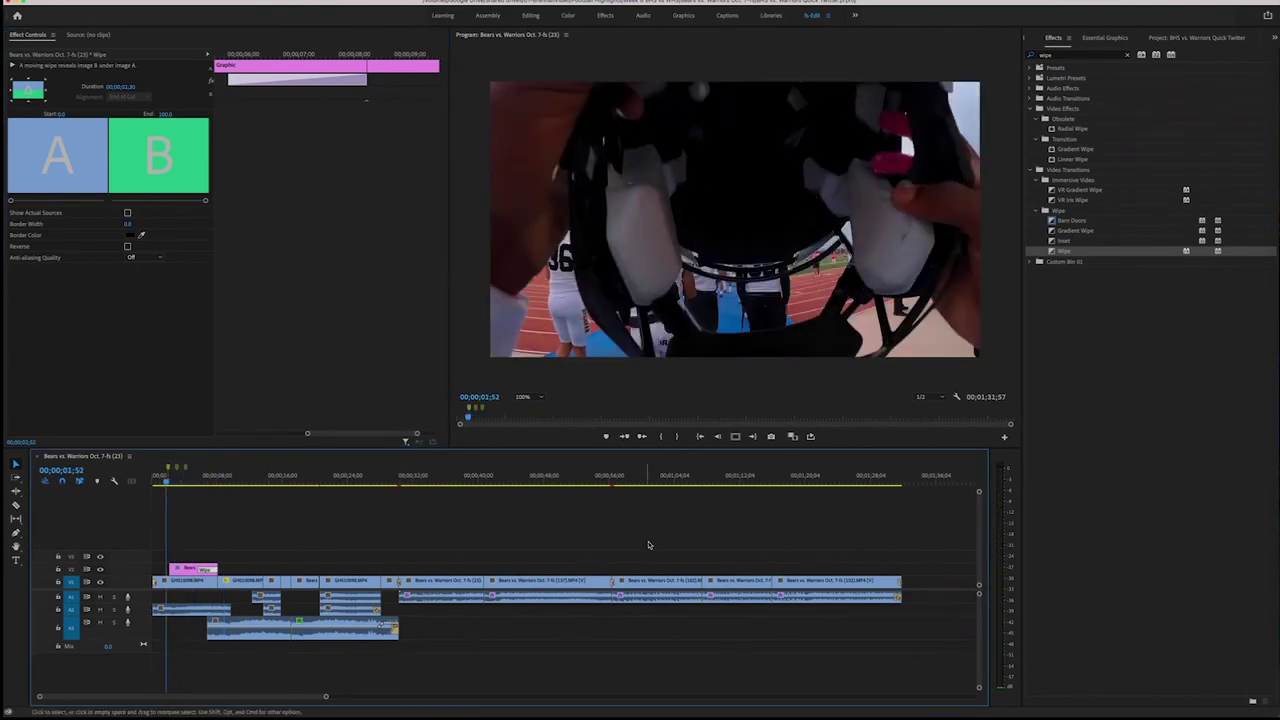
key("space")
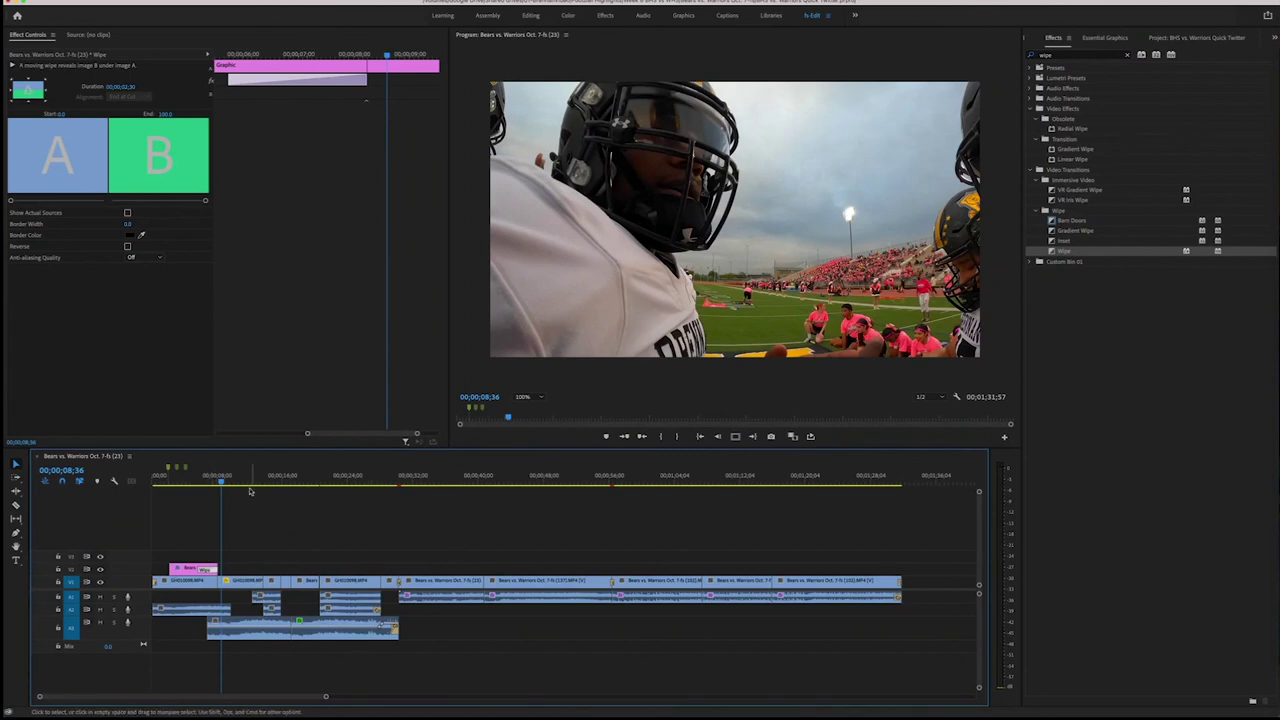
Select the title's text mask to show its outline and play the animation from about 00;00;03;30.
mouse_move(186, 490)
left_mouse_down()
mouse_move(165, 491)
mouse_move(178, 491)
left_mouse_up()
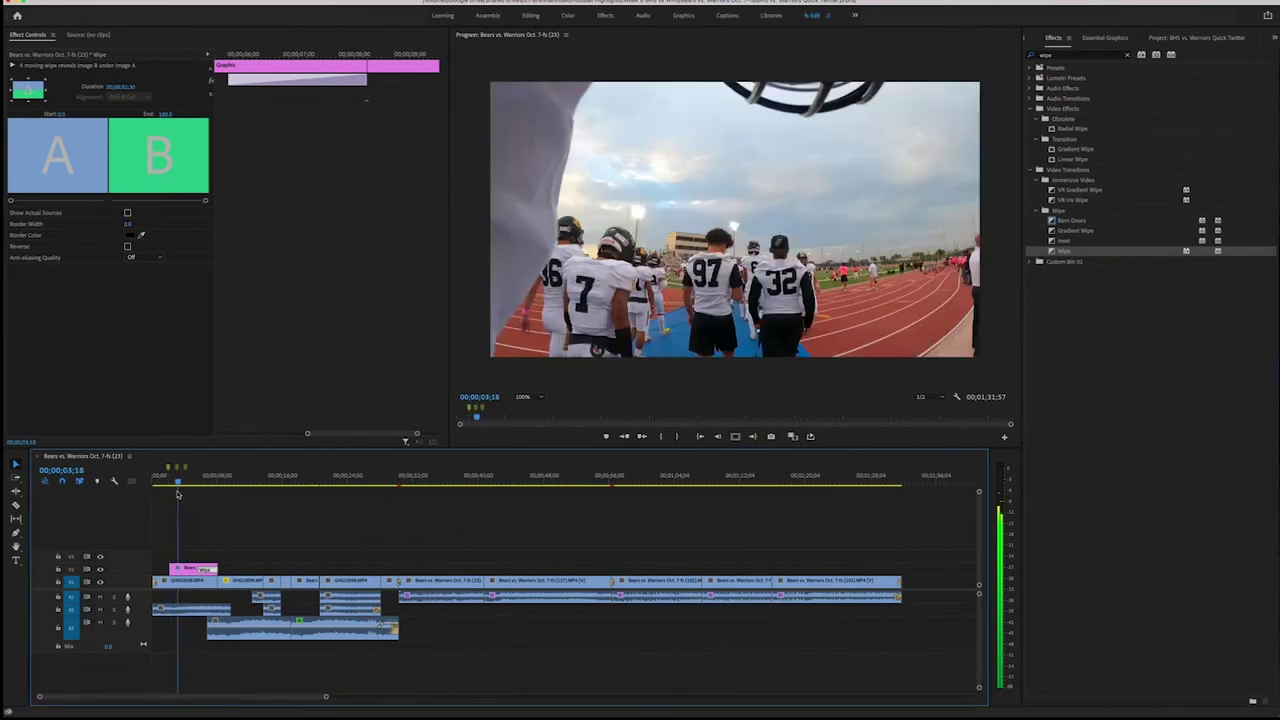
left_click(190, 571)
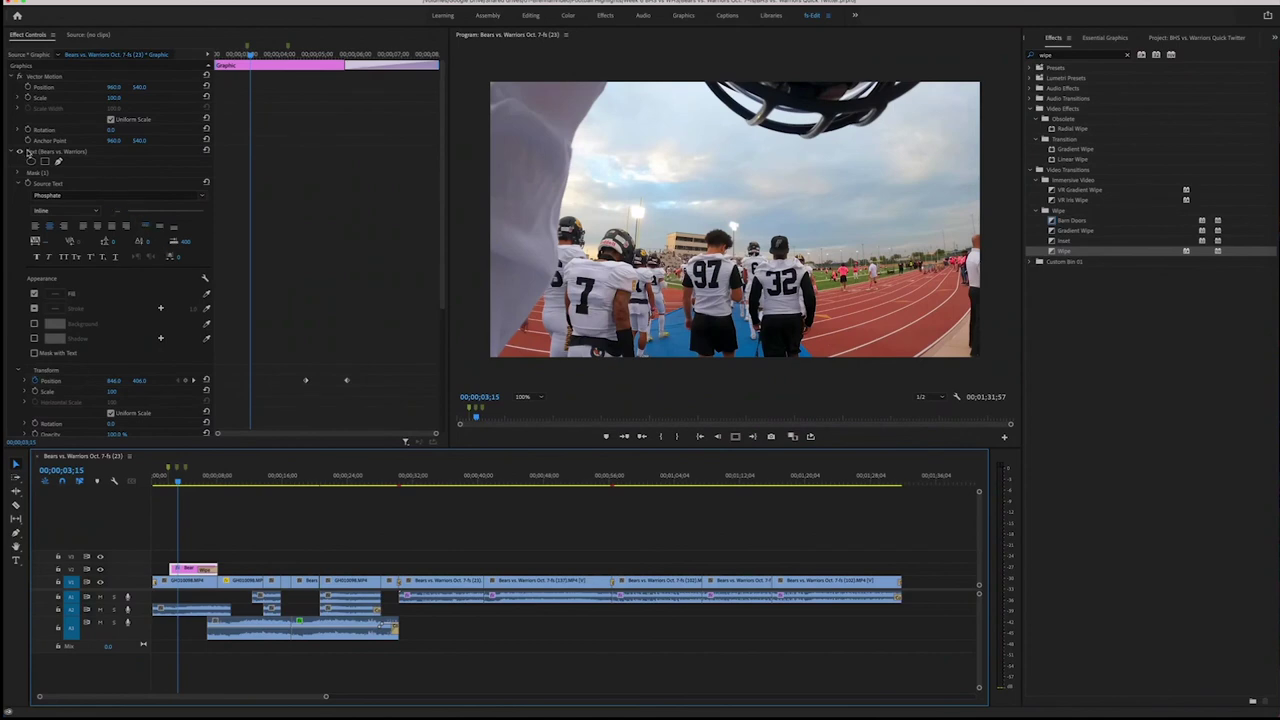
left_click(16, 174)
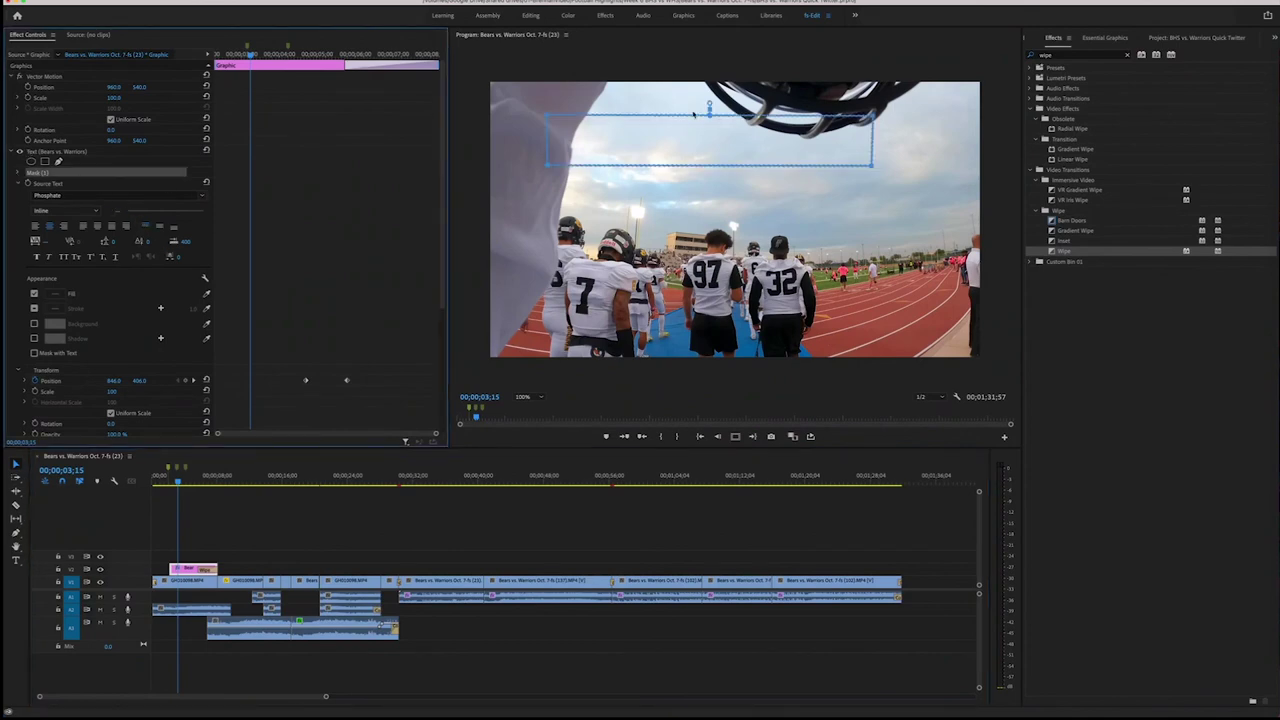
left_click(181, 477)
key("space")
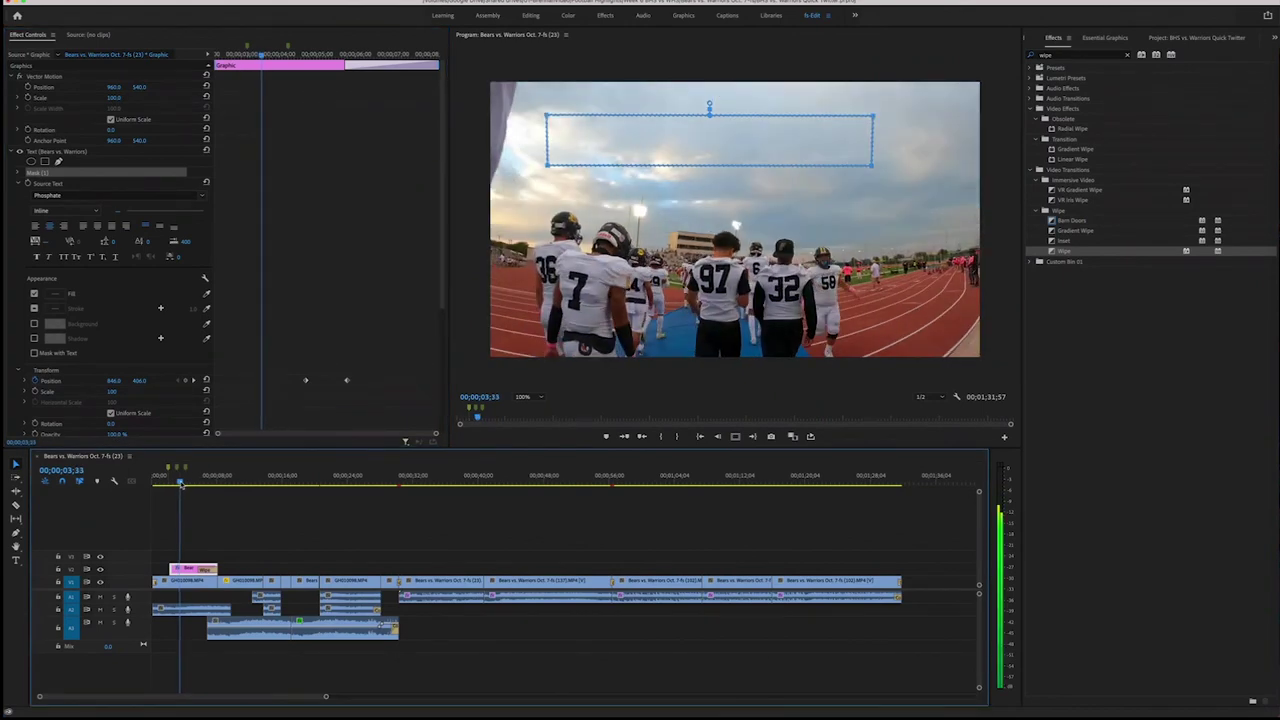